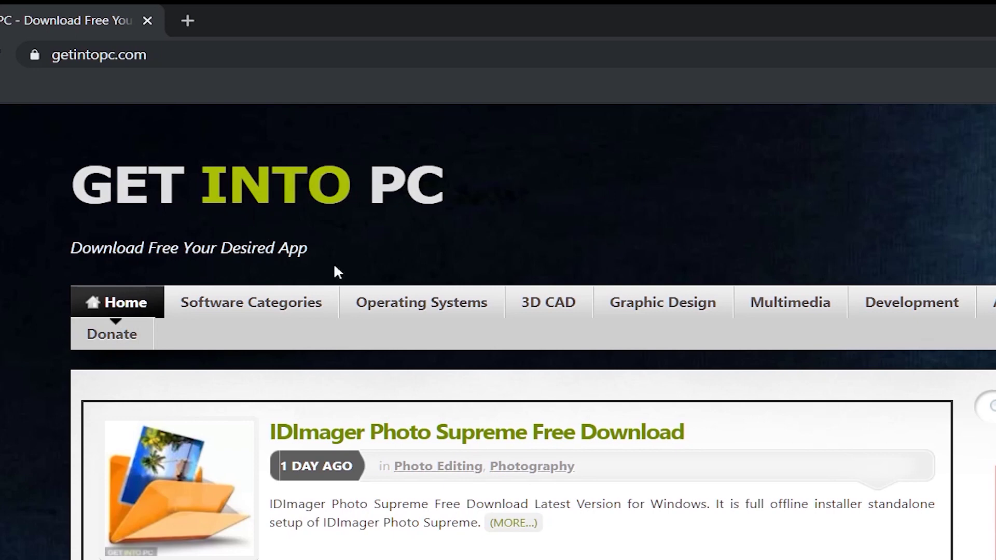
scroll(336, 228, "down", 1)
scroll(336, 228, "down", 2)
scroll(336, 232, "down", 2)
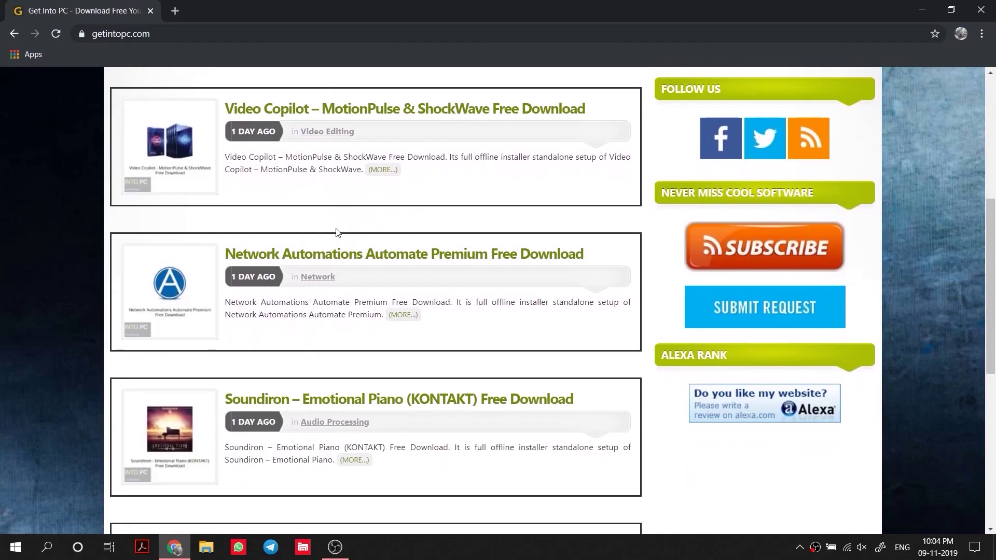
scroll(336, 231, "down", 3)
scroll(337, 228, "down", 2)
scroll(396, 301, "up", 2)
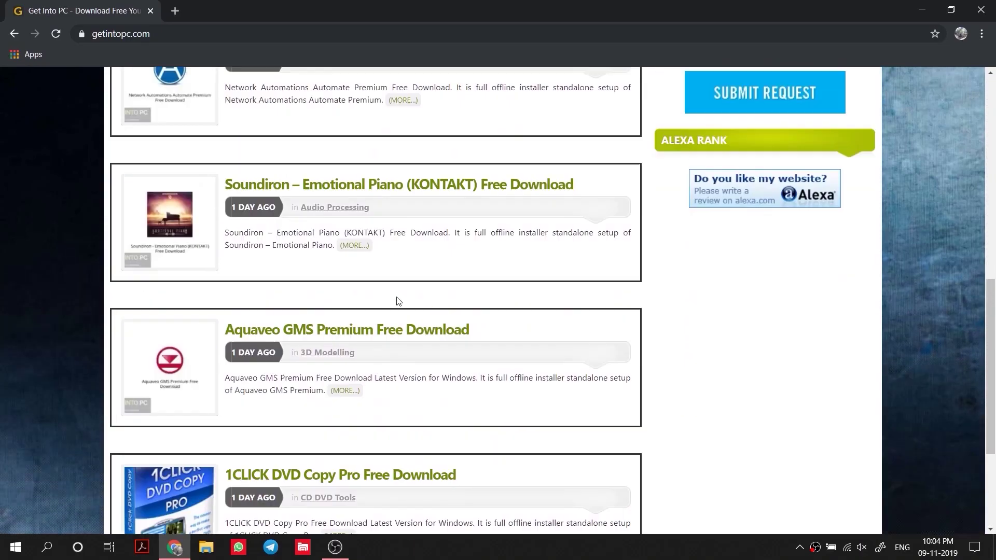
scroll(396, 301, "up", 3)
scroll(395, 301, "up", 4)
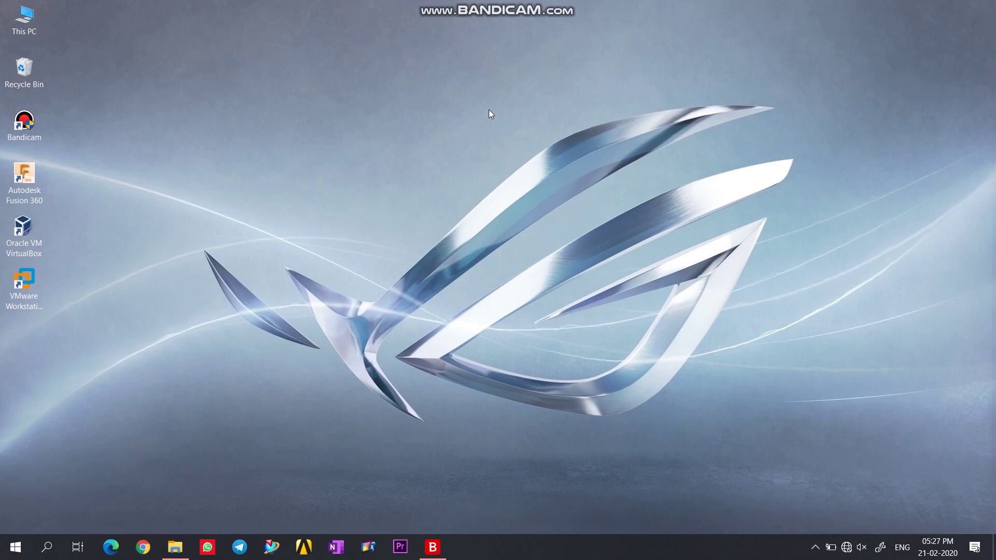
Bring up File Explorer with the Filmora ZIP and switch Wi-Fi off from the tray.
left_click(175, 547)
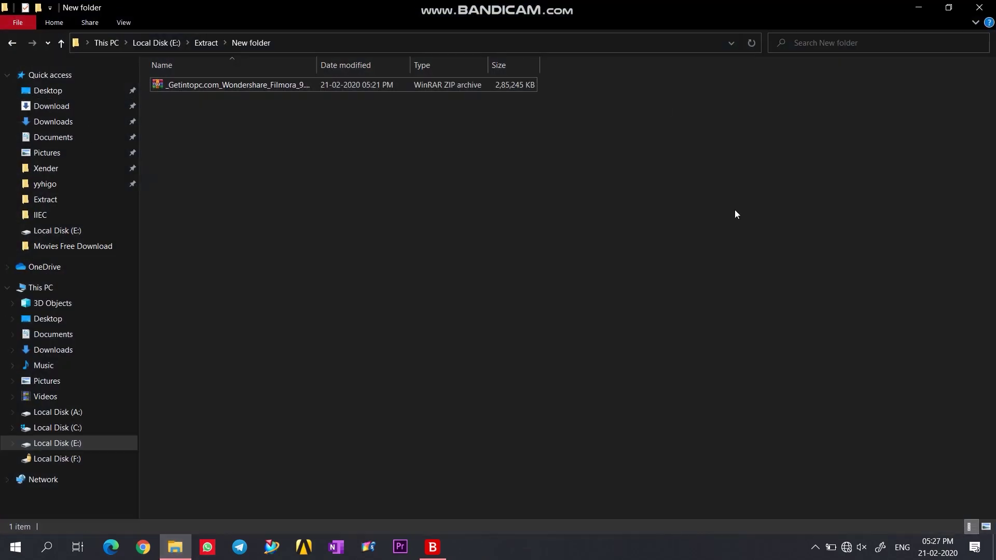
left_click(848, 548)
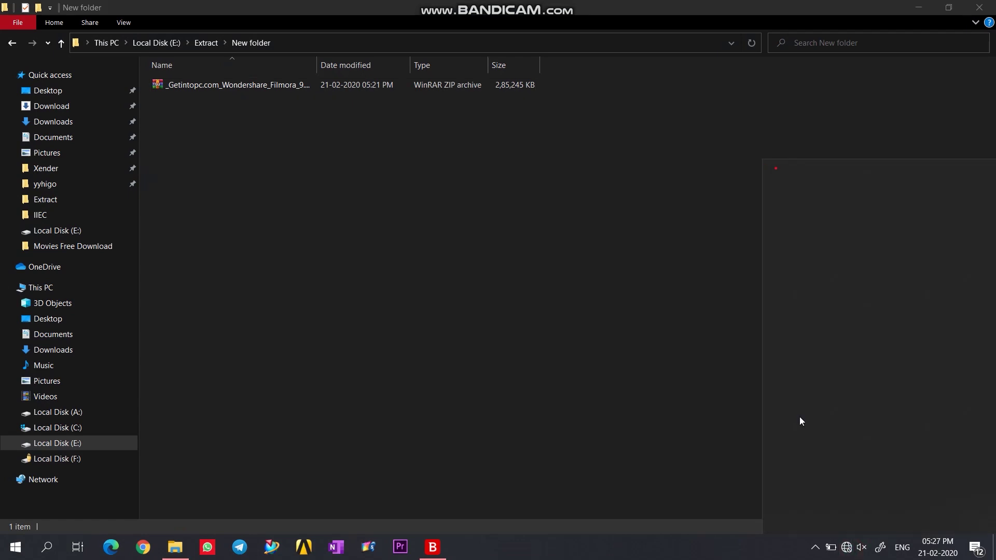
left_click(795, 502)
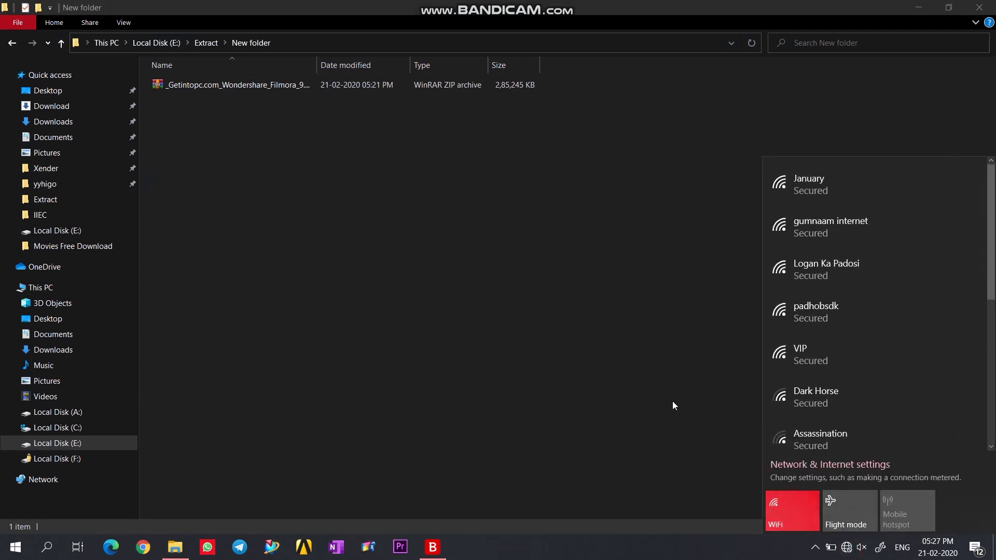
left_click(799, 505)
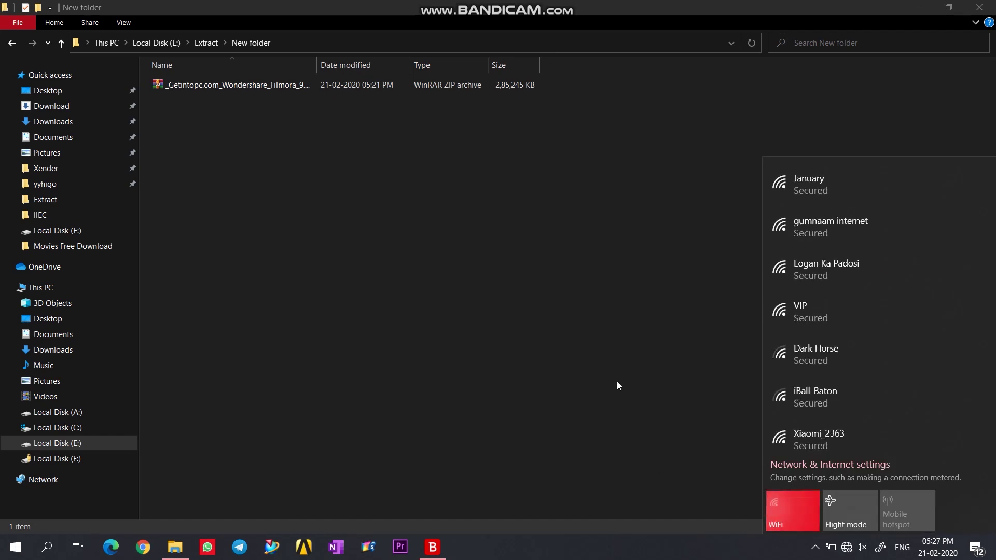
left_click(793, 506)
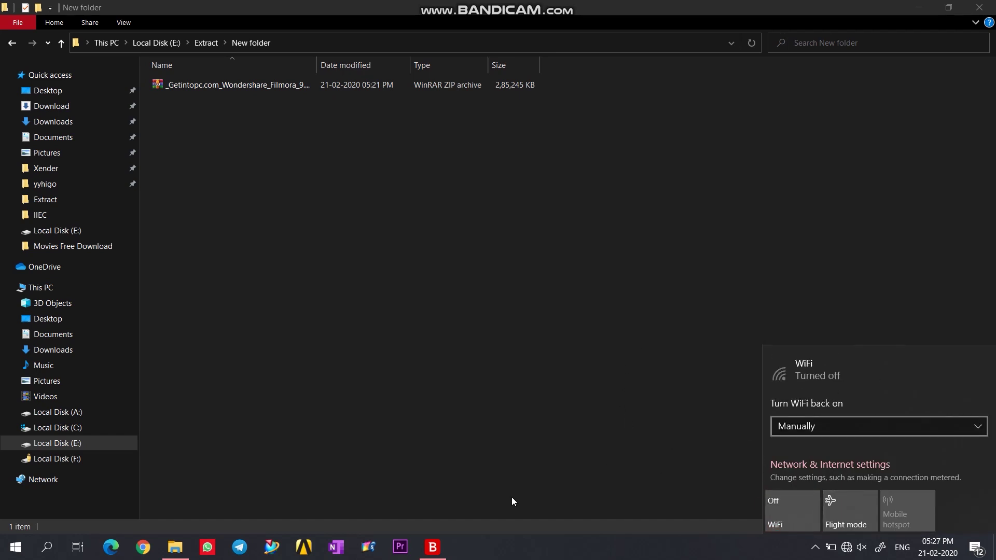
left_click(462, 399)
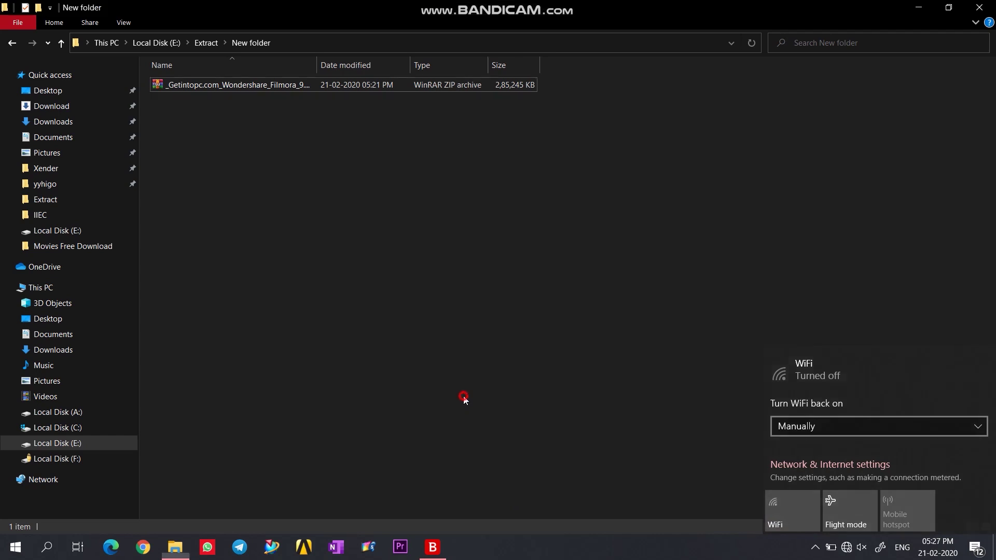
left_click(438, 550)
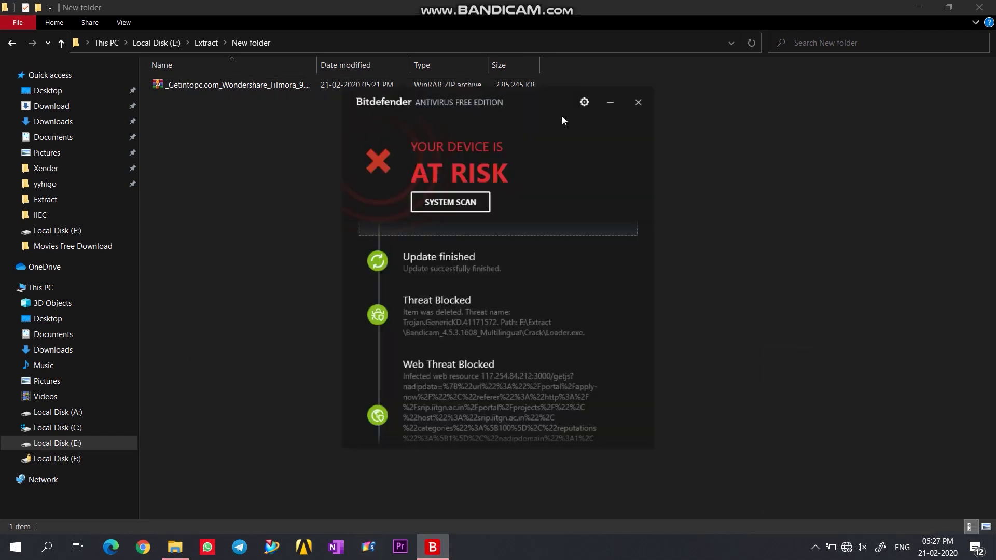
left_click(589, 109)
left_click(644, 184)
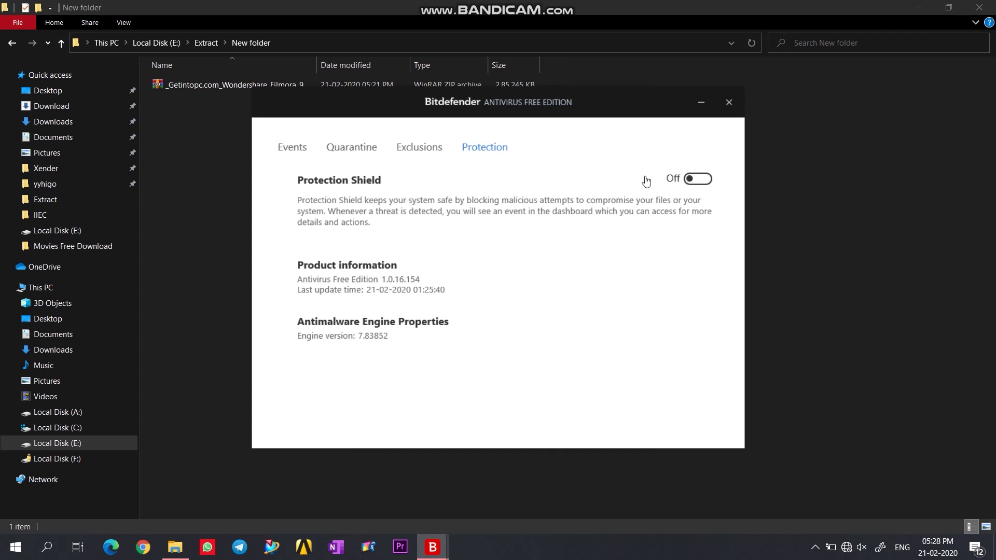
left_click(727, 102)
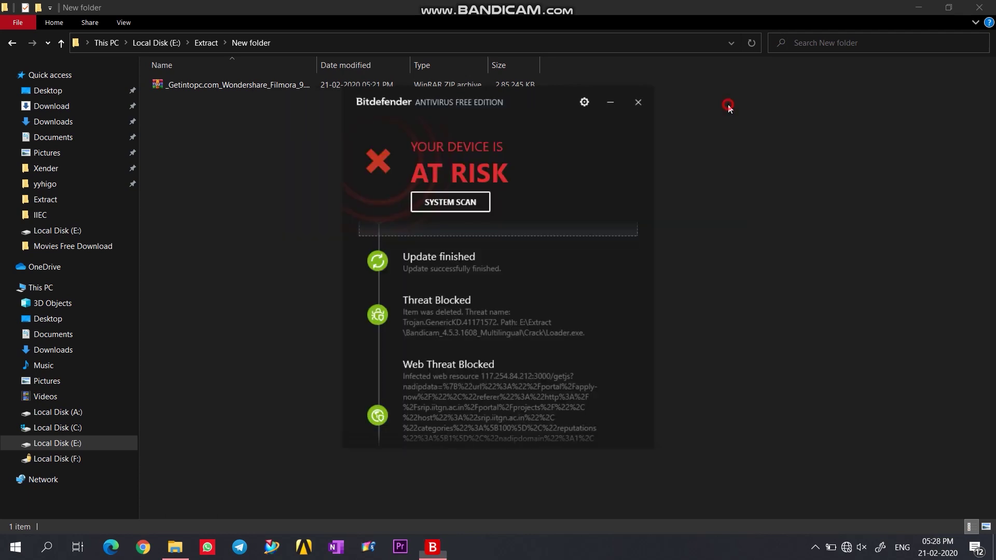
left_click(613, 100)
Extract the Filmora ZIP here and open the extracted Filmora folder.
left_click(215, 84)
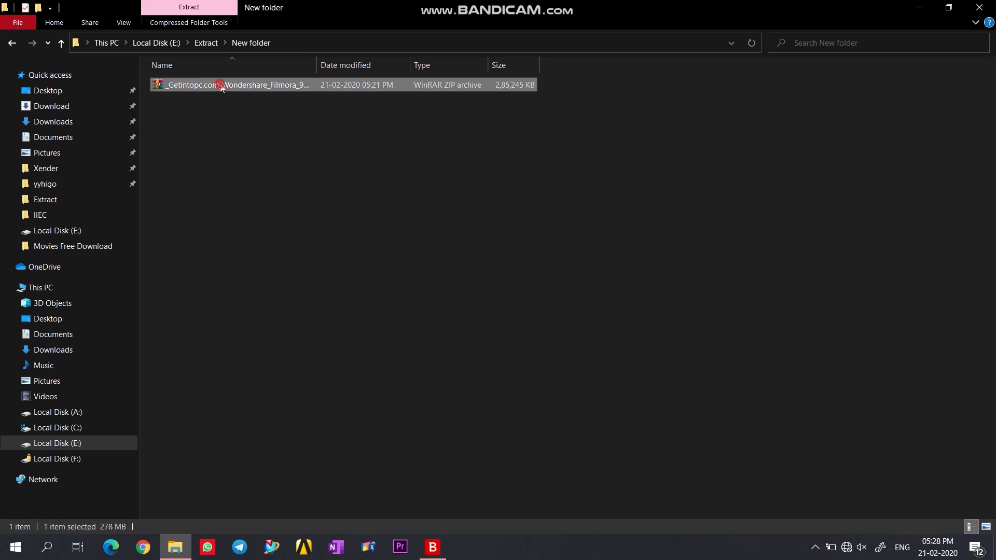
right_click(219, 84)
left_click(264, 137)
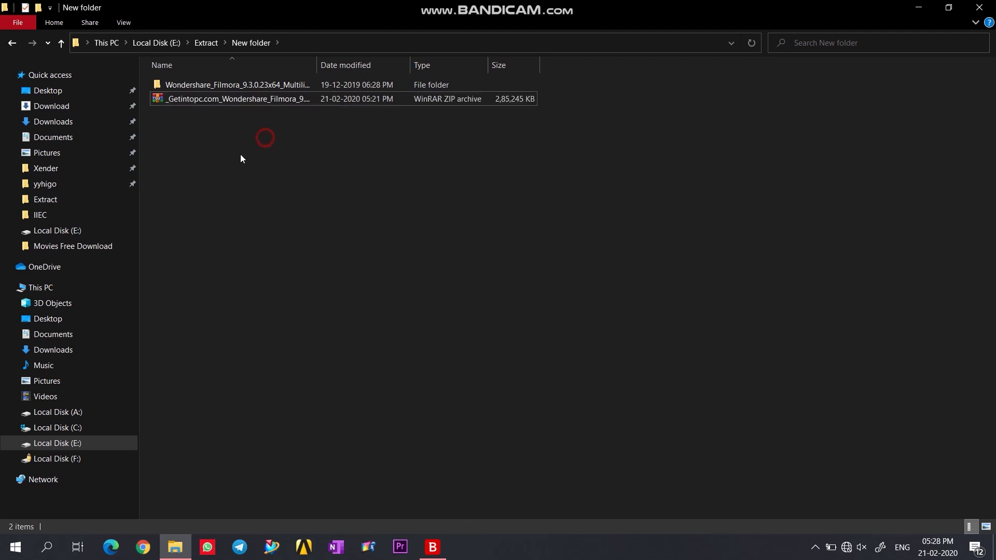
left_click(206, 88)
double_click(206, 88)
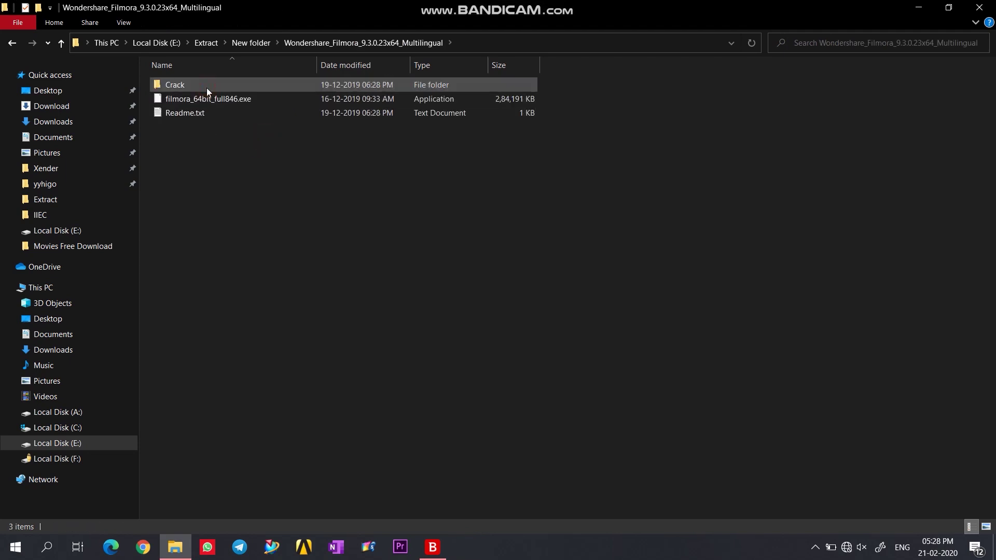
Read Readme.txt, close it, and run filmora_64bit_full846.exe.
double_click(209, 116)
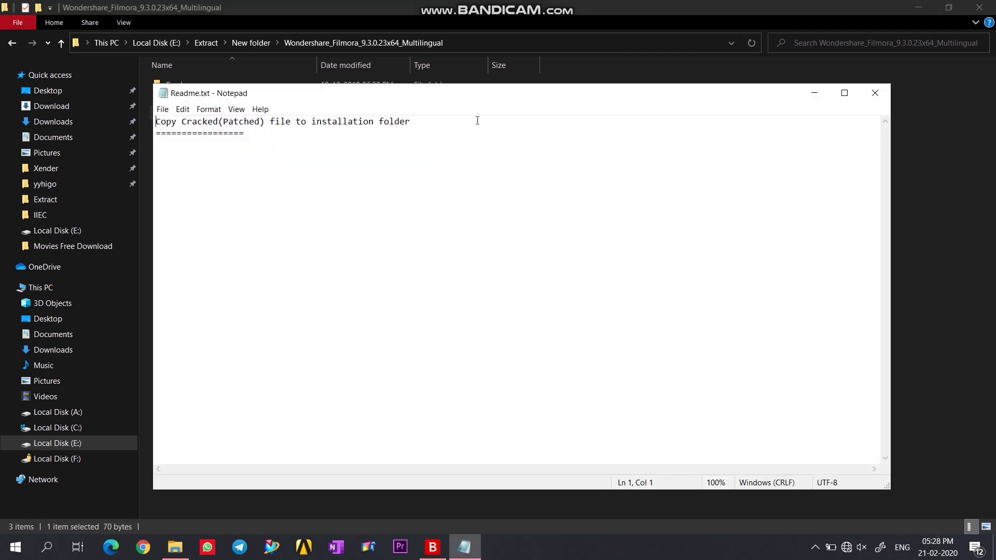
left_click(874, 92)
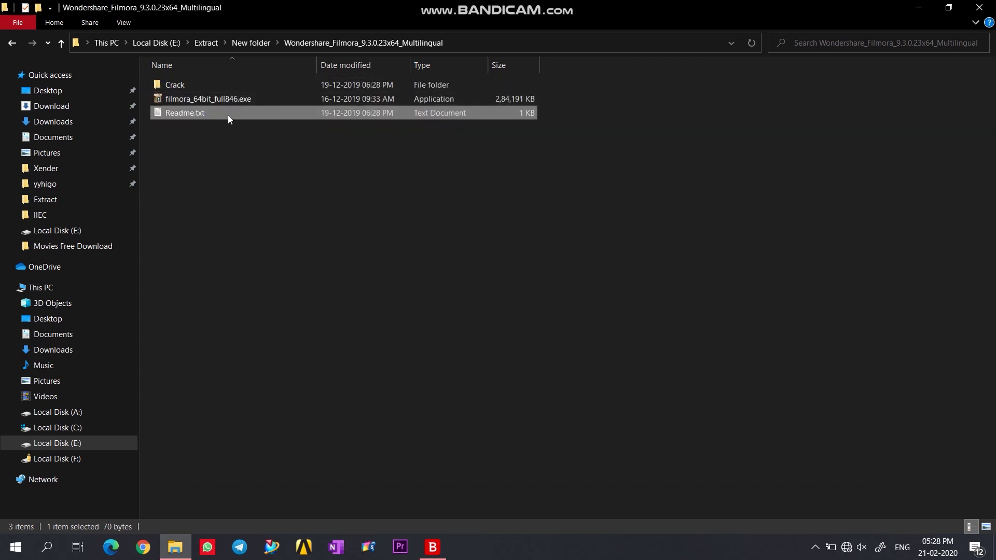
left_click(219, 102)
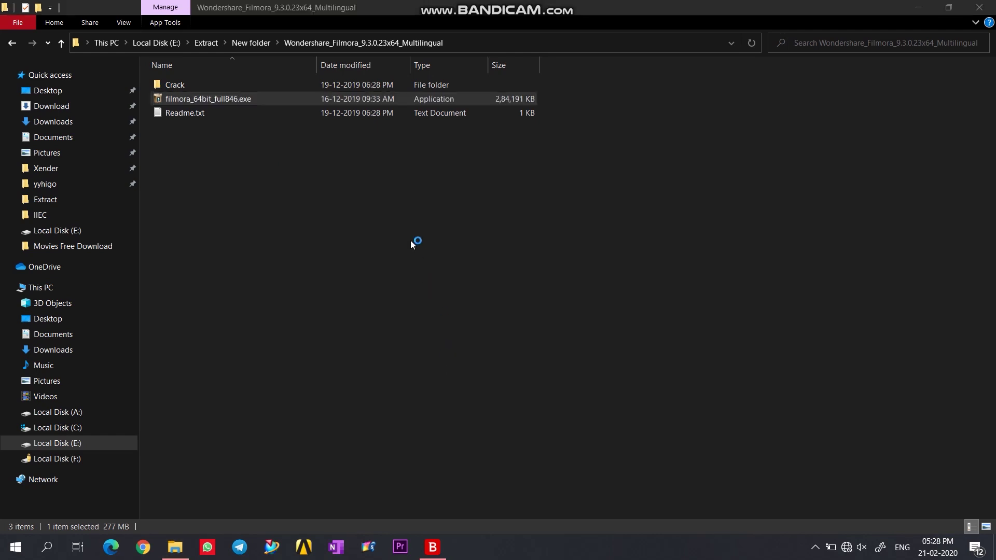
Keep English as the setup language and accept the licence agreement.
left_click(482, 278)
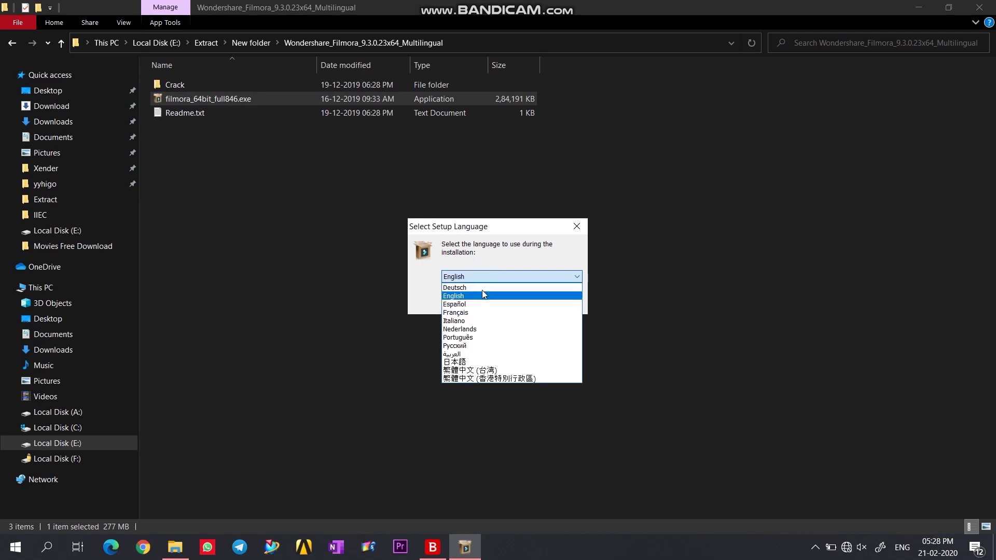
left_click(476, 296)
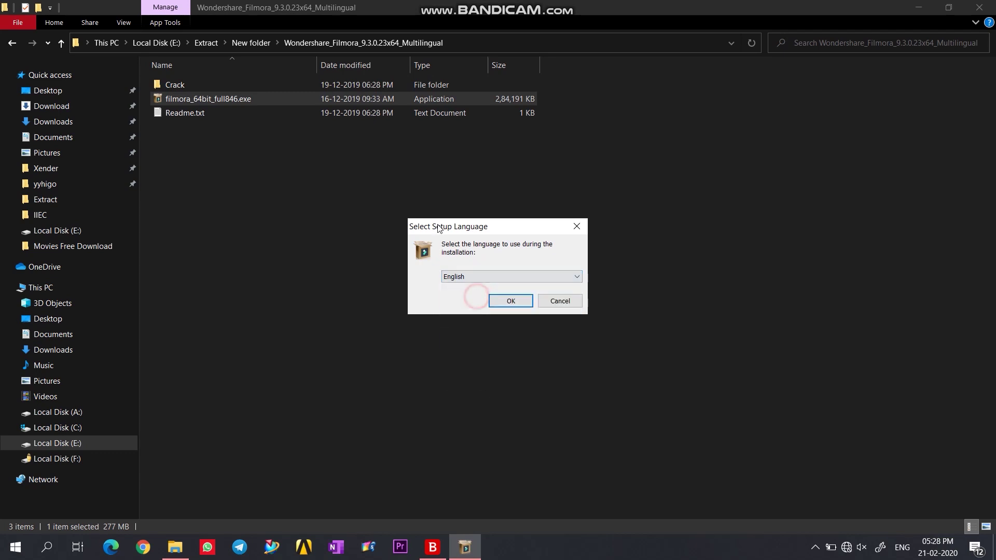
left_click(525, 301)
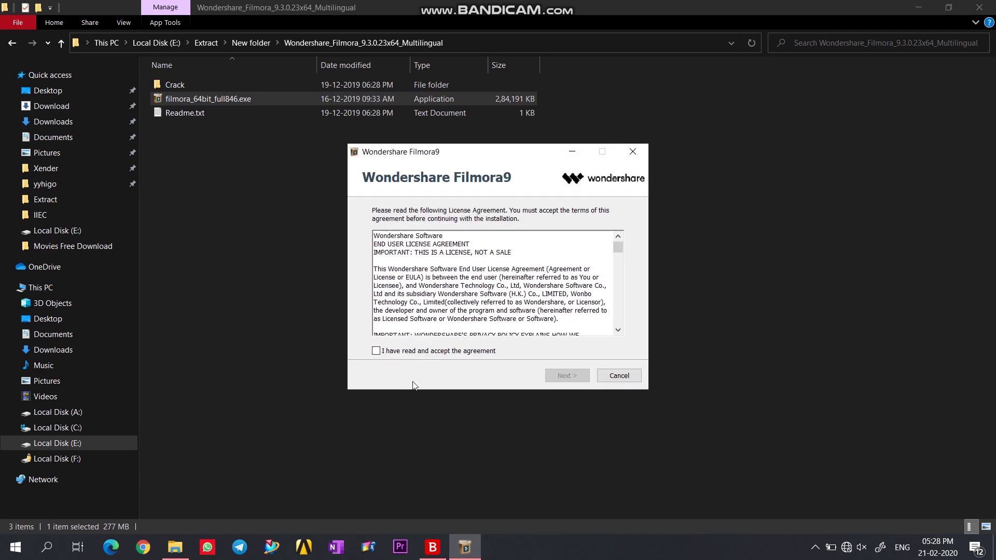
left_click(377, 351)
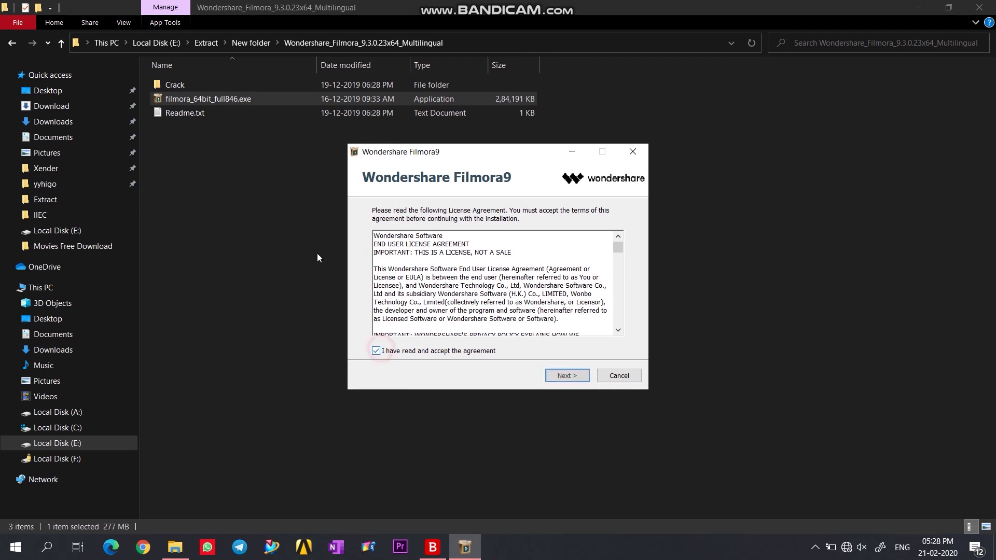
left_click(558, 376)
left_click(558, 378)
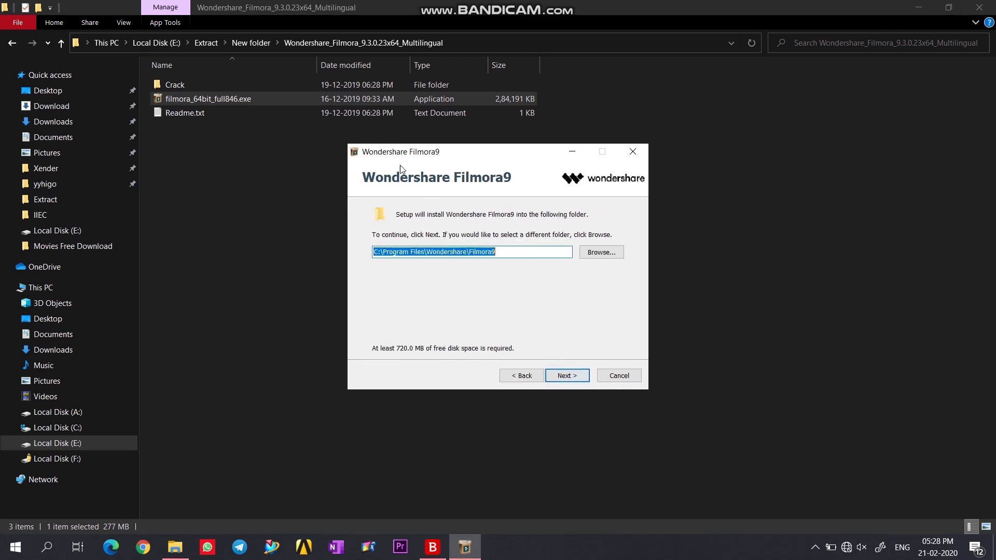
Set the install folder to A:\x64\Filmora9 and start the installation.
left_click(617, 253)
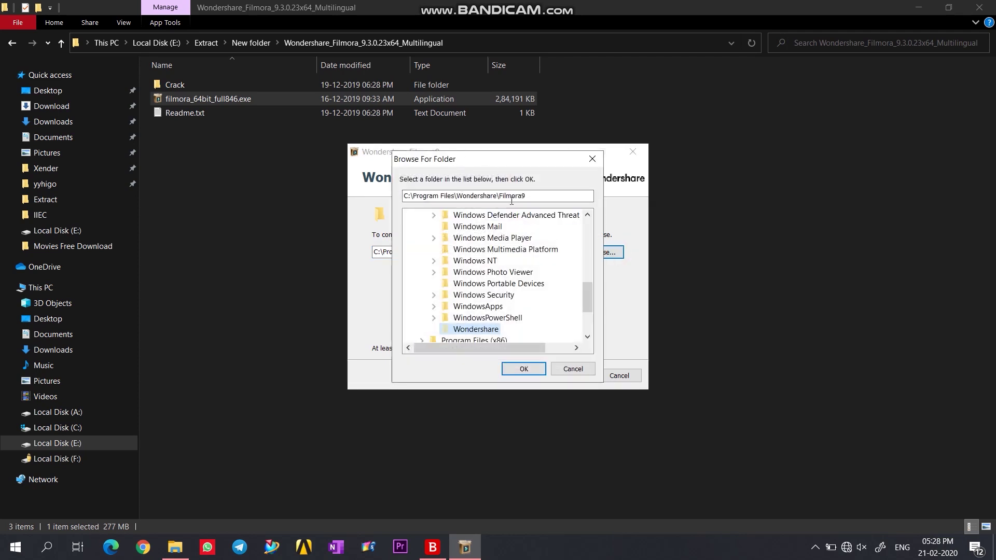
left_click(588, 214)
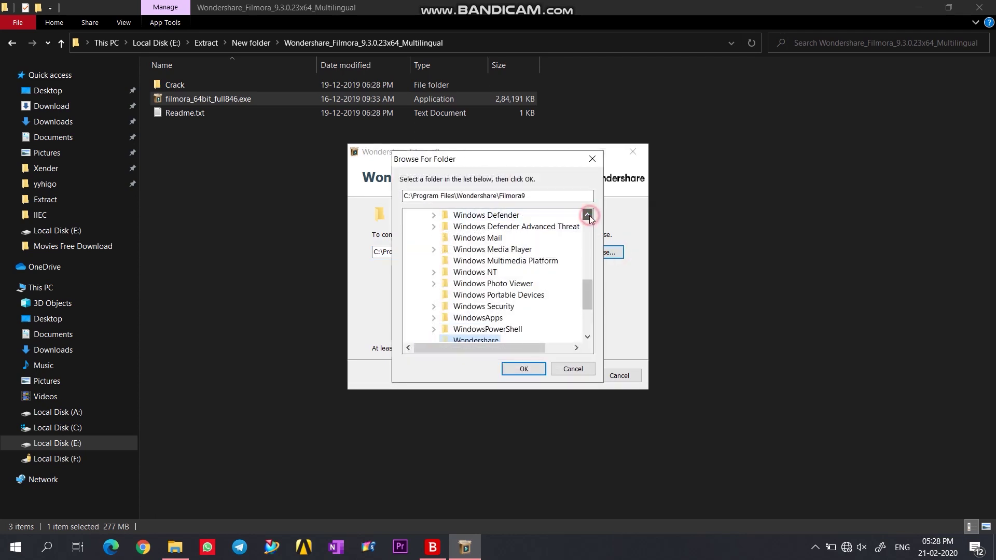
left_click_drag(589, 218, 589, 218)
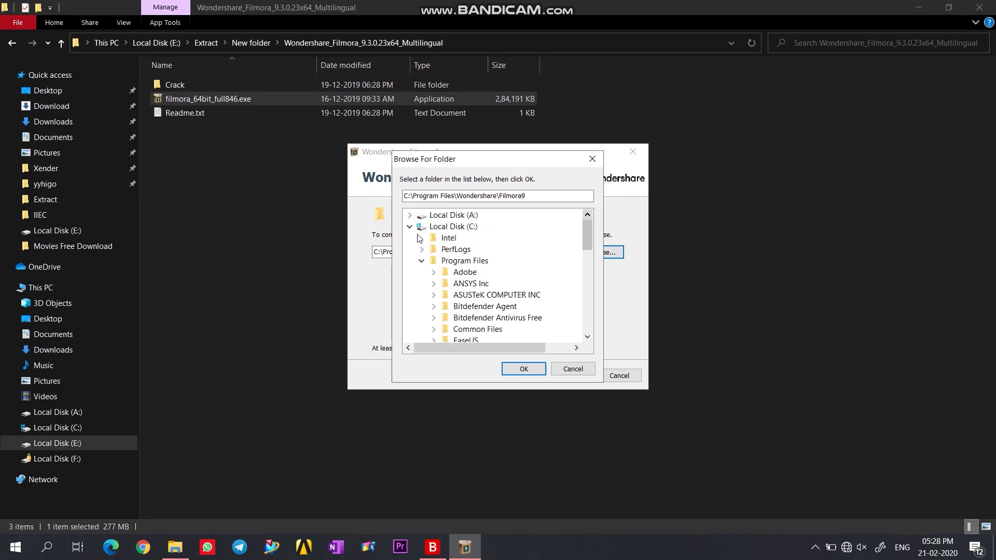
left_click(409, 215)
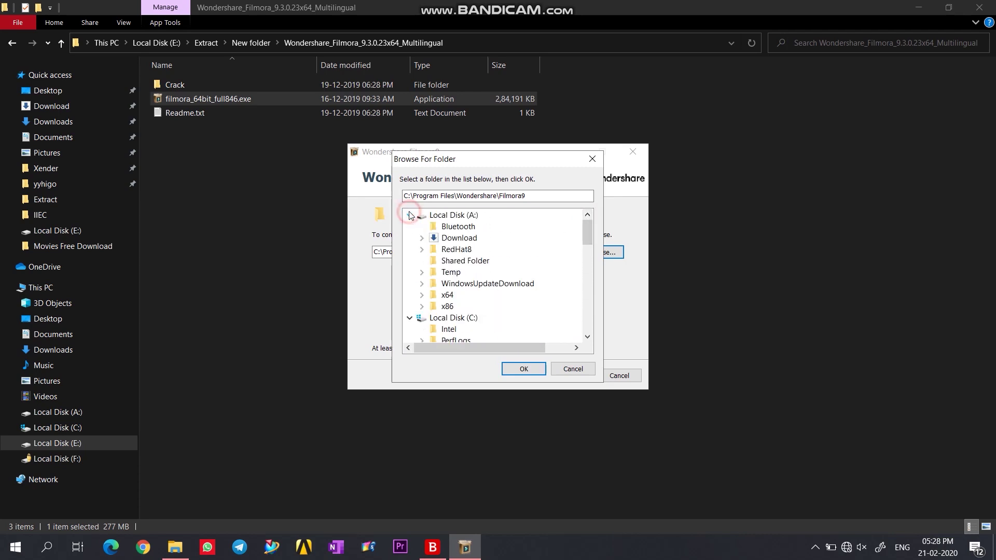
left_click(425, 294)
left_click(448, 215)
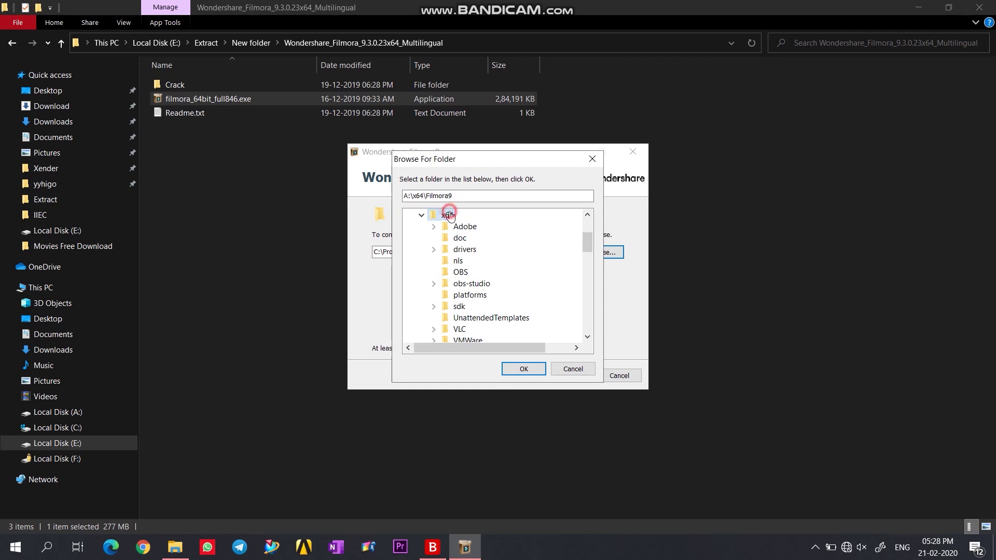
left_click(529, 370)
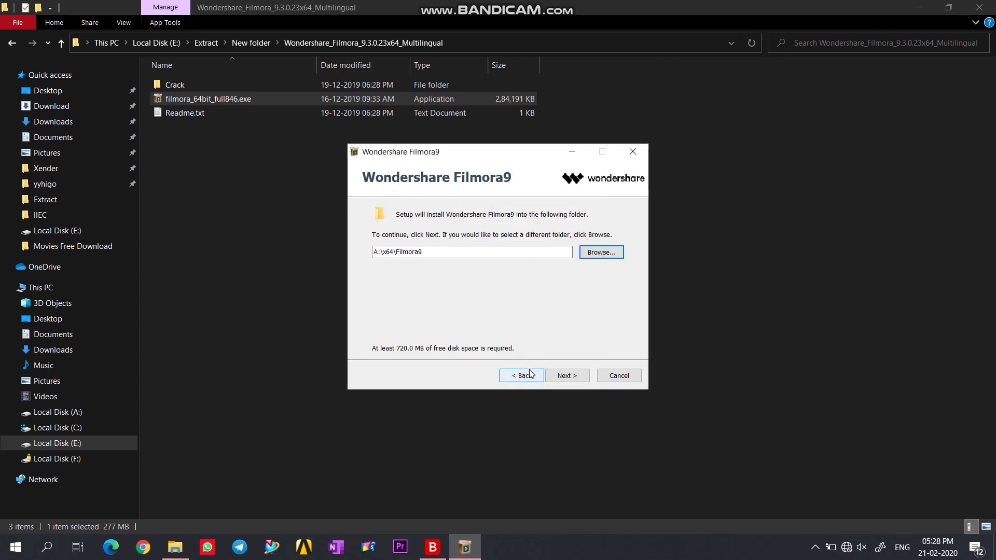
left_click(583, 376)
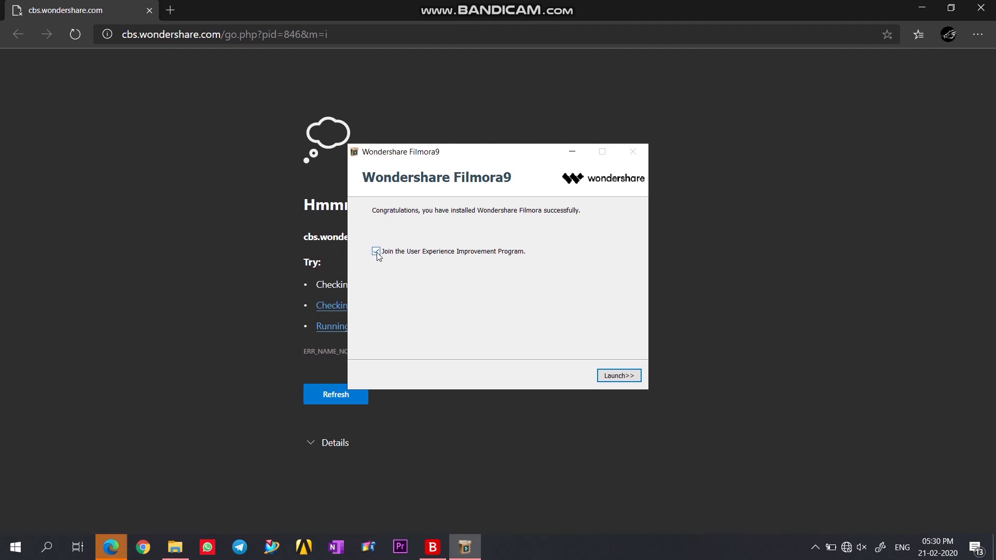
Opt out of the User Experience Improvement Program and launch Filmora9.
left_click(376, 251)
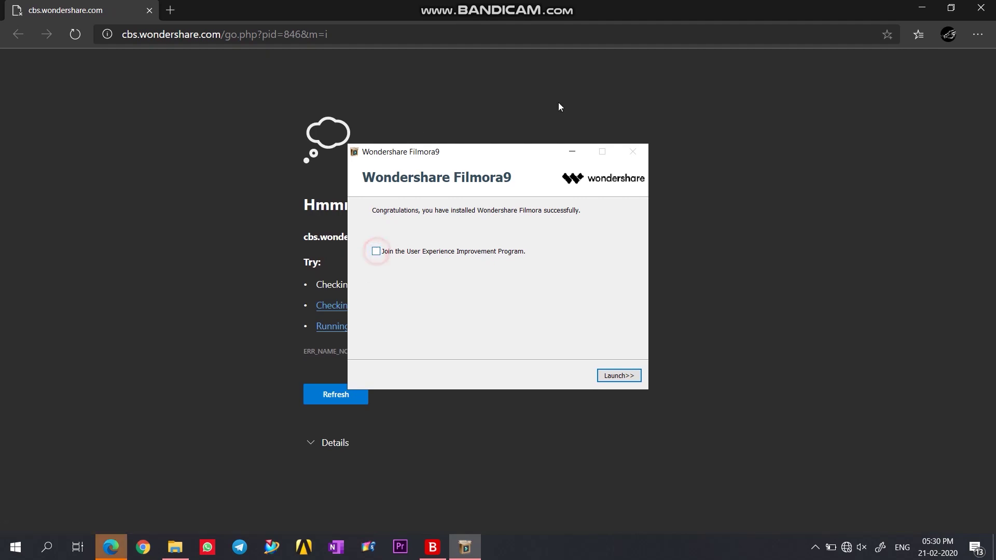
left_click(627, 379)
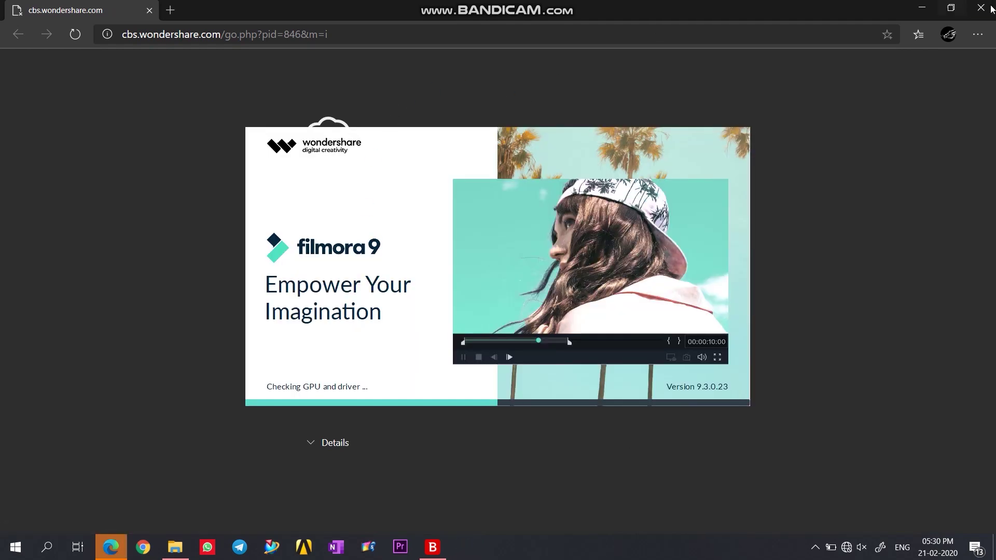
Close the browser window, quit the quick start tour, and dismiss the offline error.
left_click(991, 9)
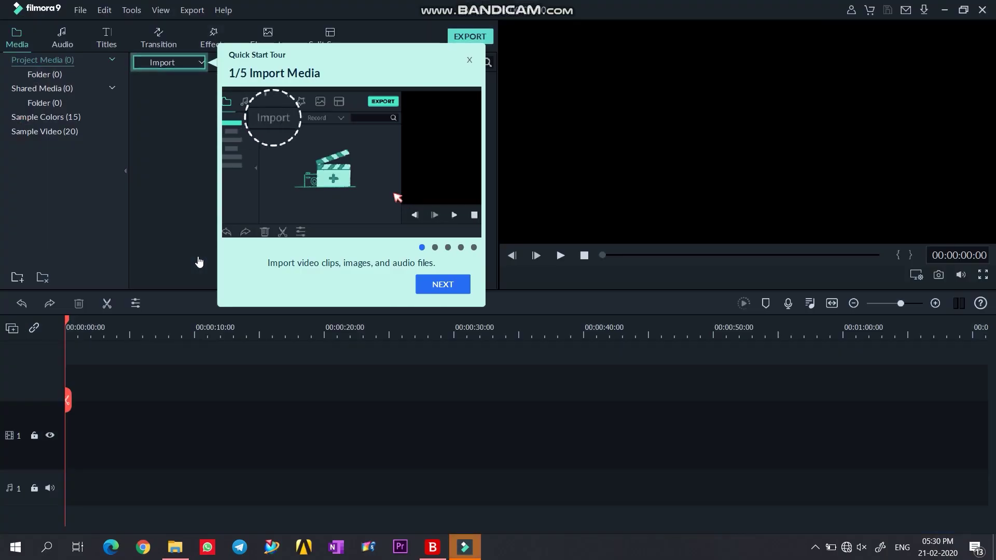
left_click(470, 60)
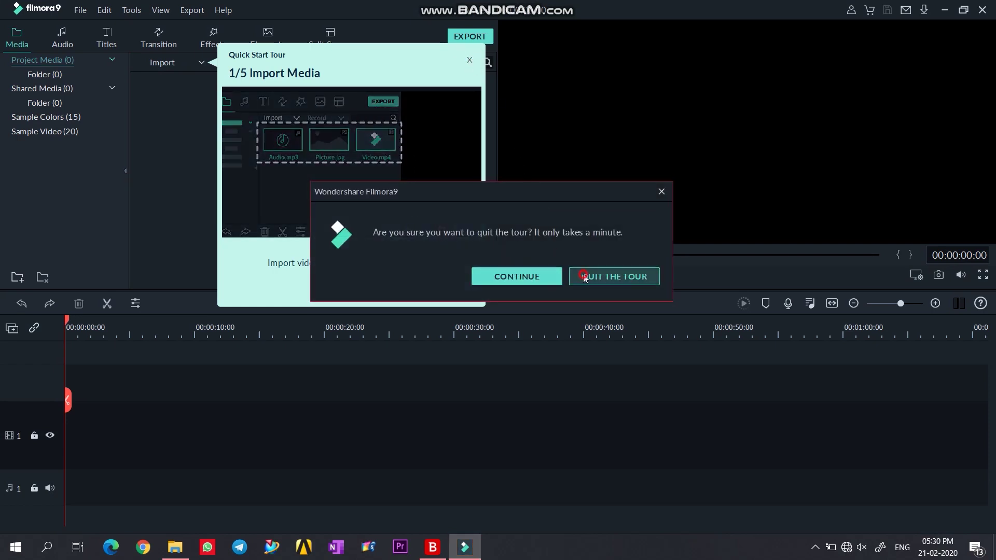
left_click(585, 277)
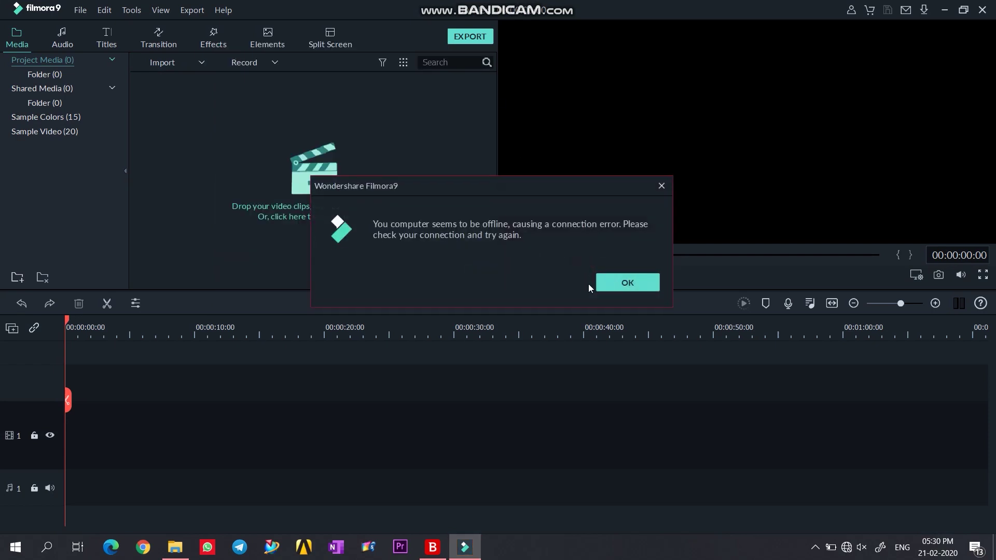
left_click(619, 286)
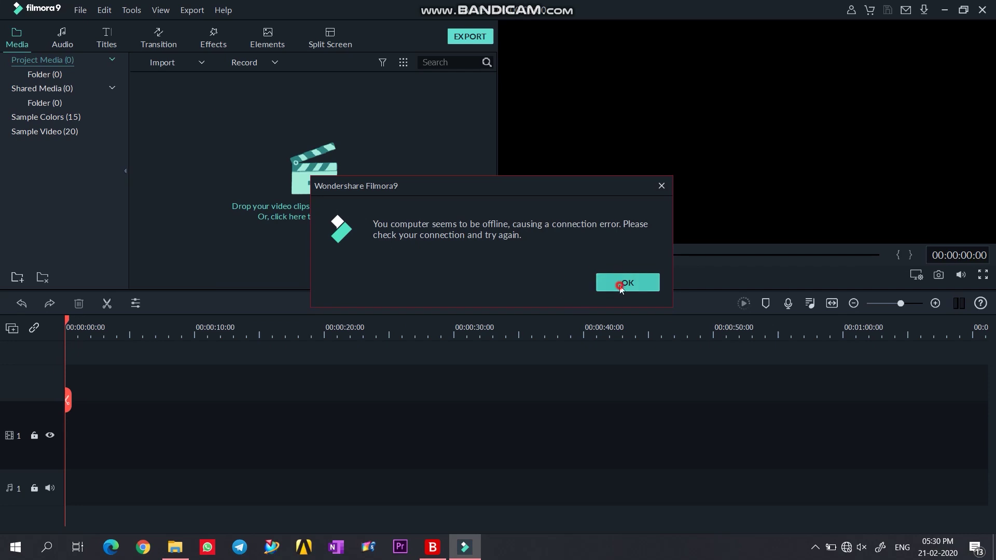
Close Filmora9 and copy PYG64.dll and winmm.dll from the Crack folder.
left_click(984, 11)
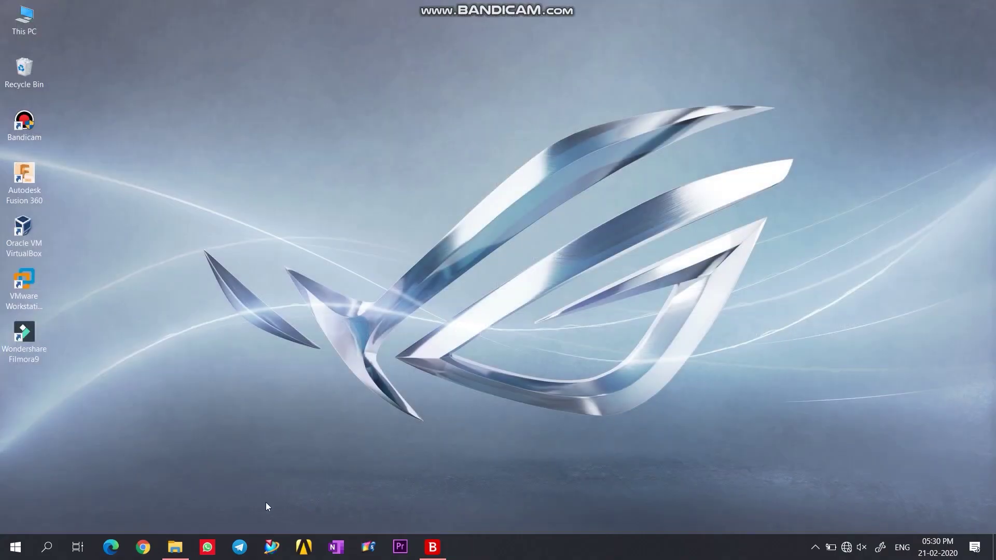
left_click(175, 547)
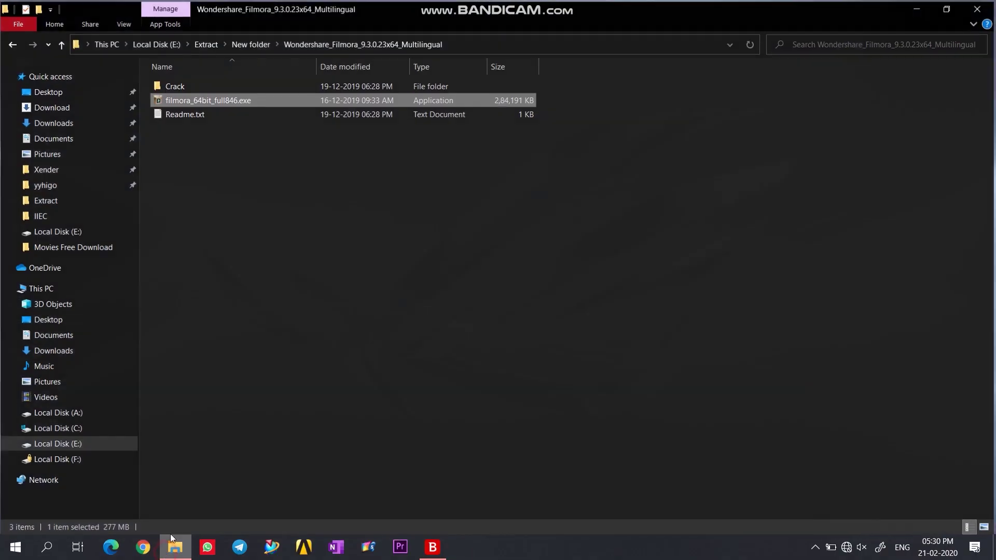
double_click(156, 90)
left_click_drag(176, 121, 170, 82)
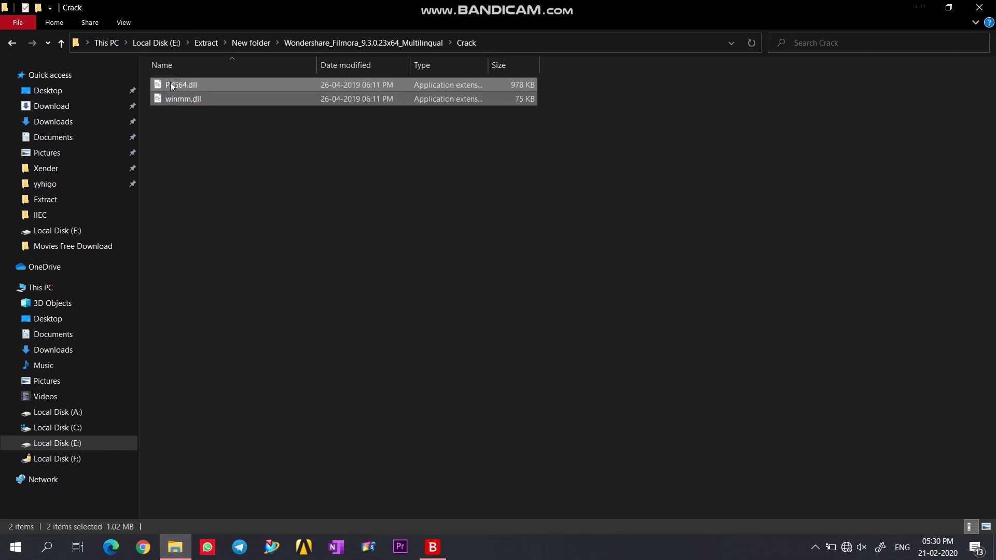
right_click(171, 82)
left_click(238, 224)
Paste the two DLLs into A:\x64\Filmora9 and close the folder window.
left_click(70, 413)
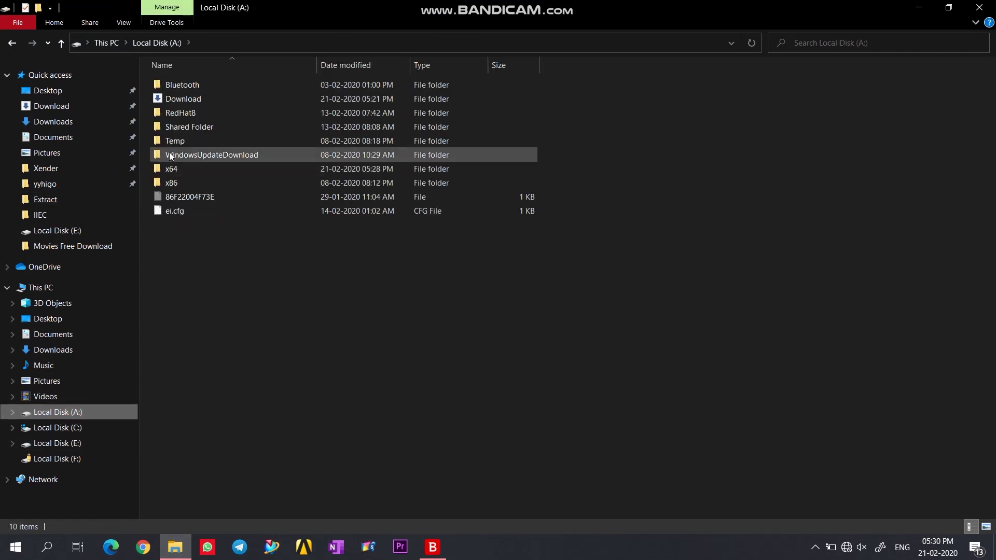
double_click(185, 166)
left_click(184, 166)
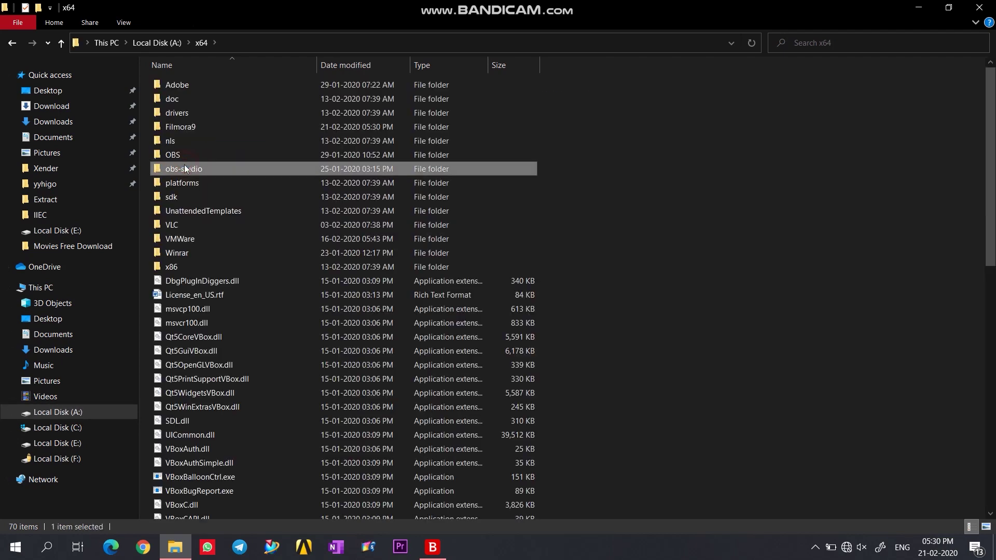
key("f")
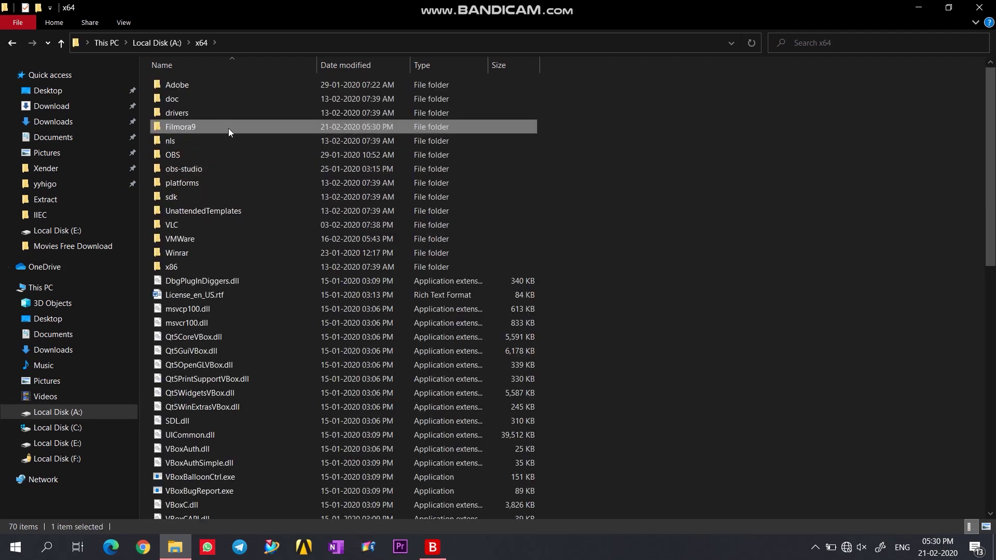
double_click(228, 129)
right_click(616, 79)
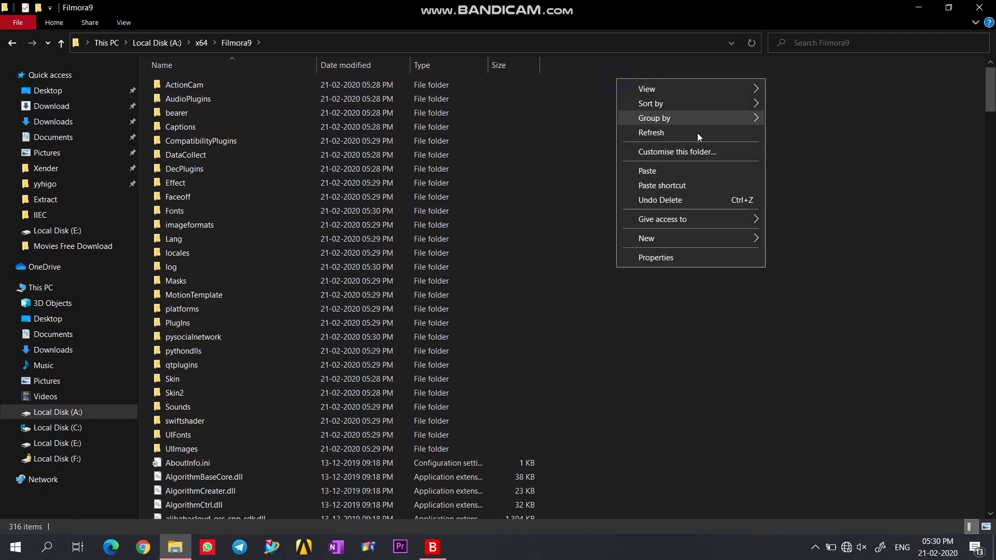
left_click(698, 172)
left_click(706, 168)
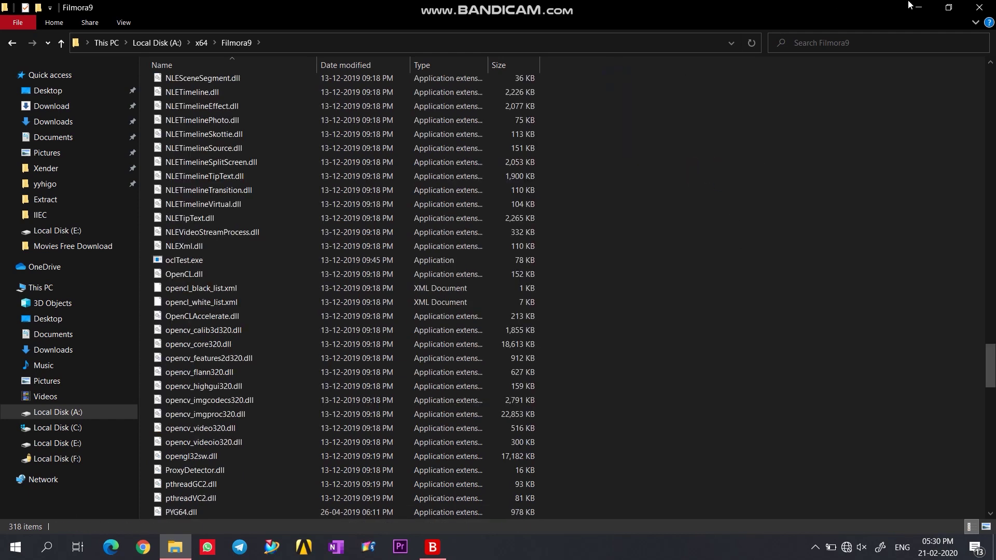
left_click(982, 6)
Refresh the desktop and open Bitdefender's Protection exclusions list.
right_click(478, 158)
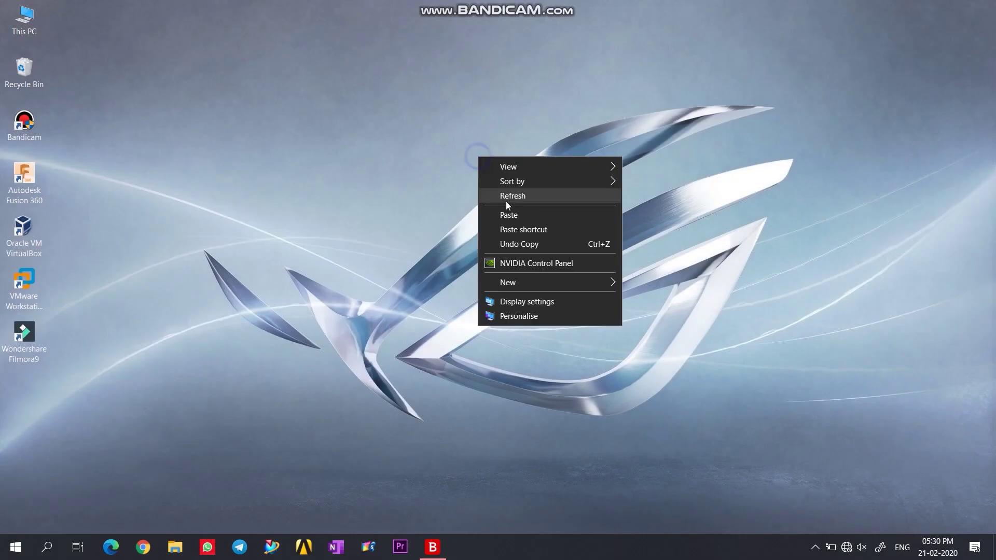
left_click(506, 199)
left_click(437, 548)
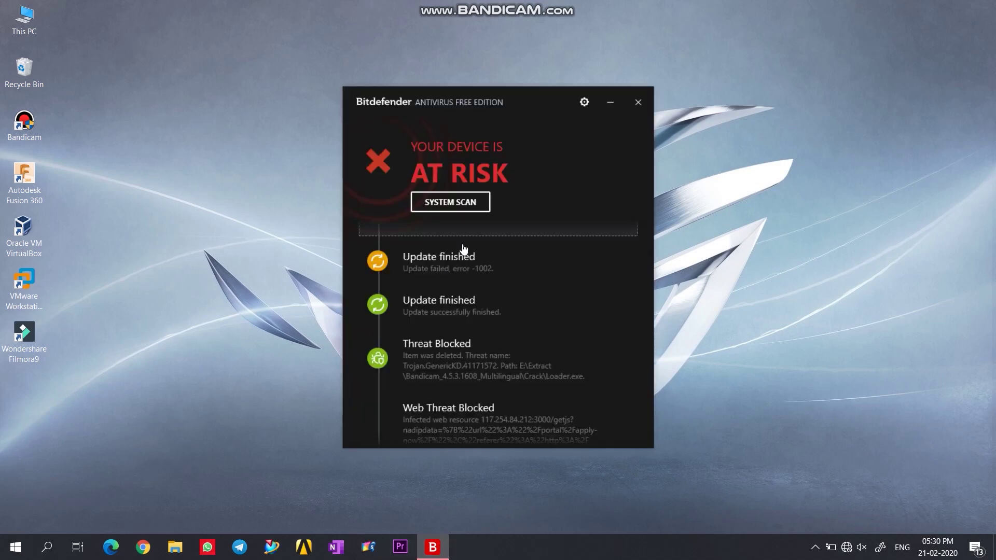
left_click(582, 105)
left_click(630, 182)
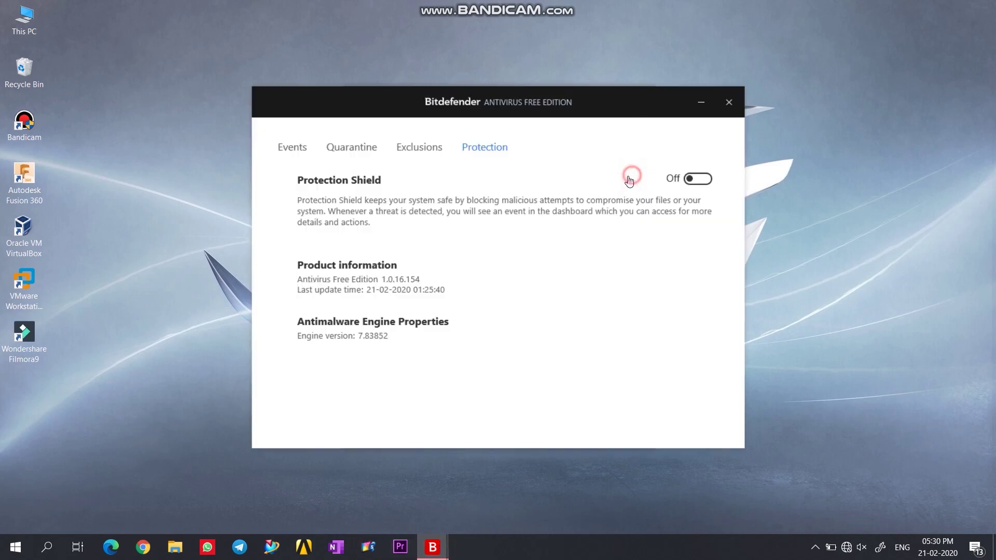
left_click(419, 149)
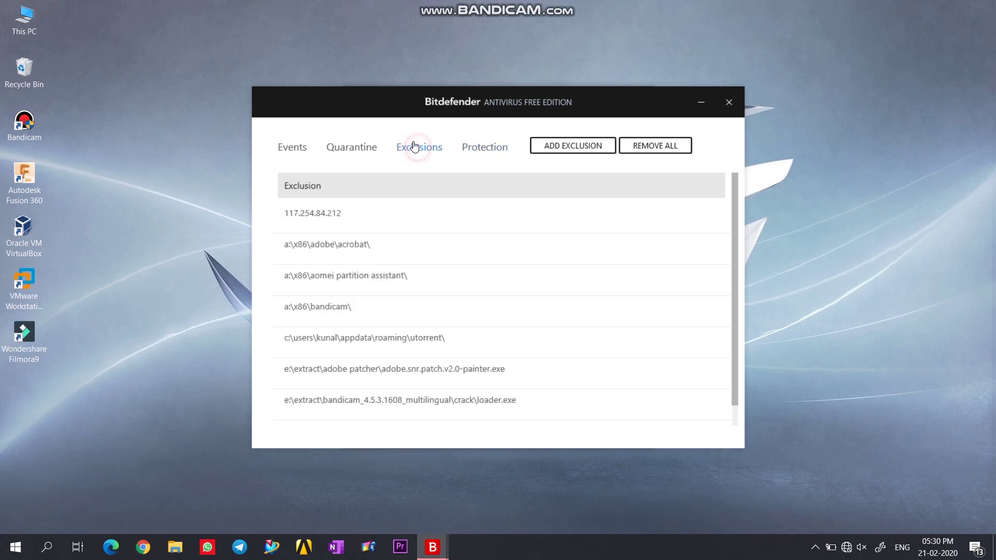
Add the folder A:\x64\Filmora9 as a Bitdefender exclusion and close the form.
left_click(577, 145)
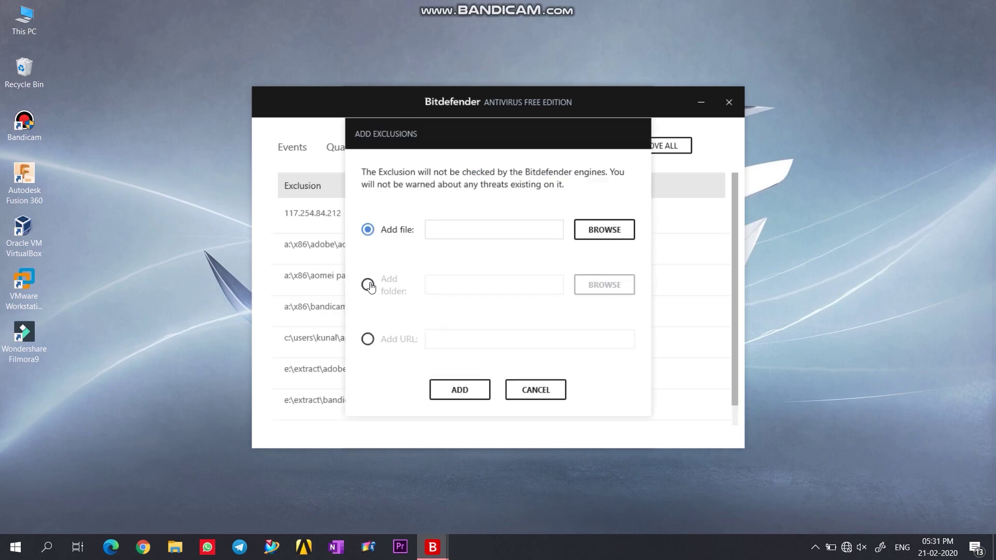
left_click(368, 285)
left_click(589, 280)
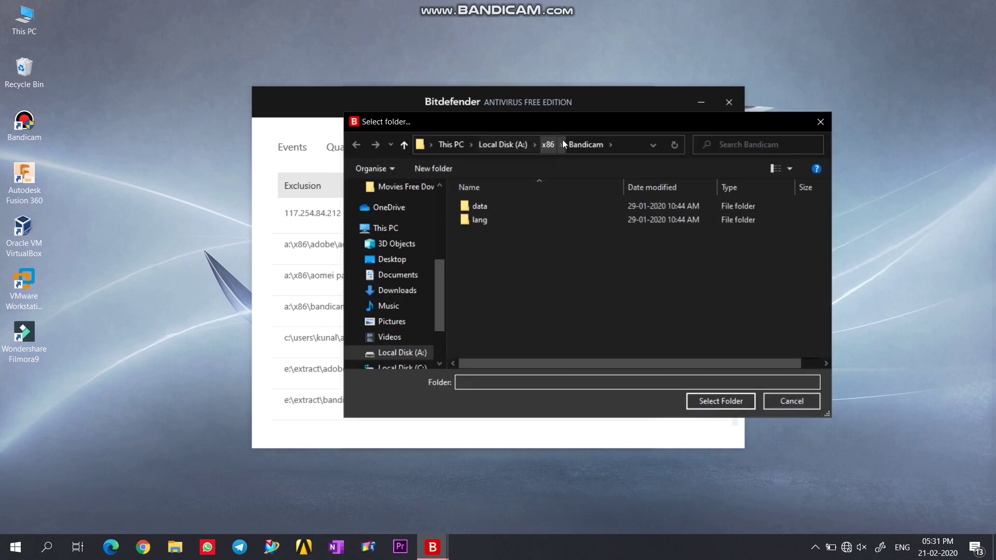
left_click(525, 147)
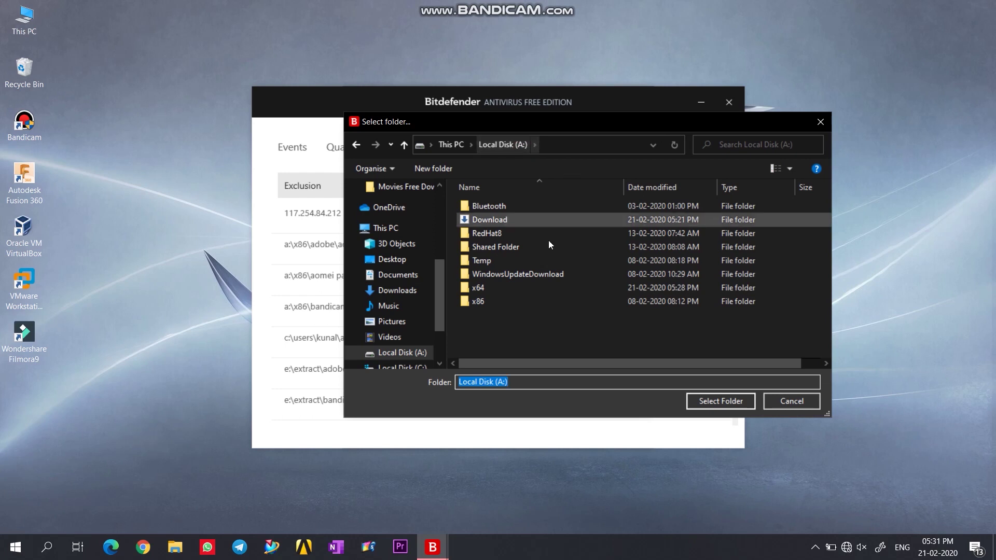
double_click(500, 287)
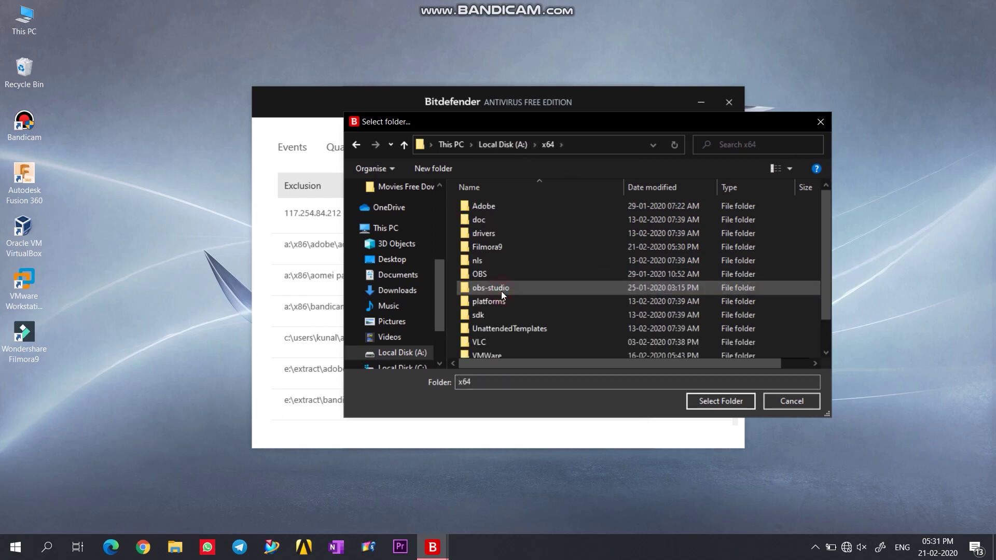
left_click(494, 252)
left_click(712, 399)
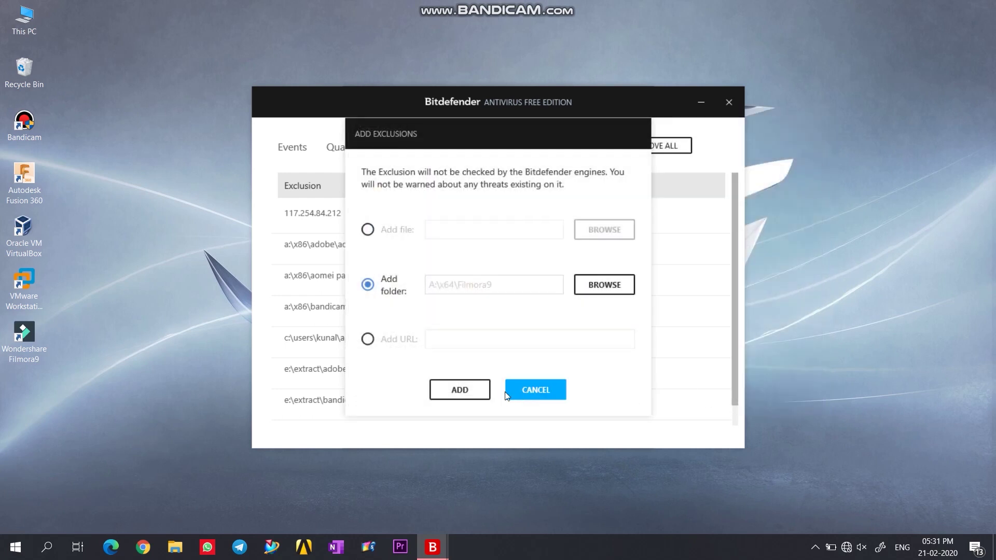
left_click(489, 398)
left_click(566, 304)
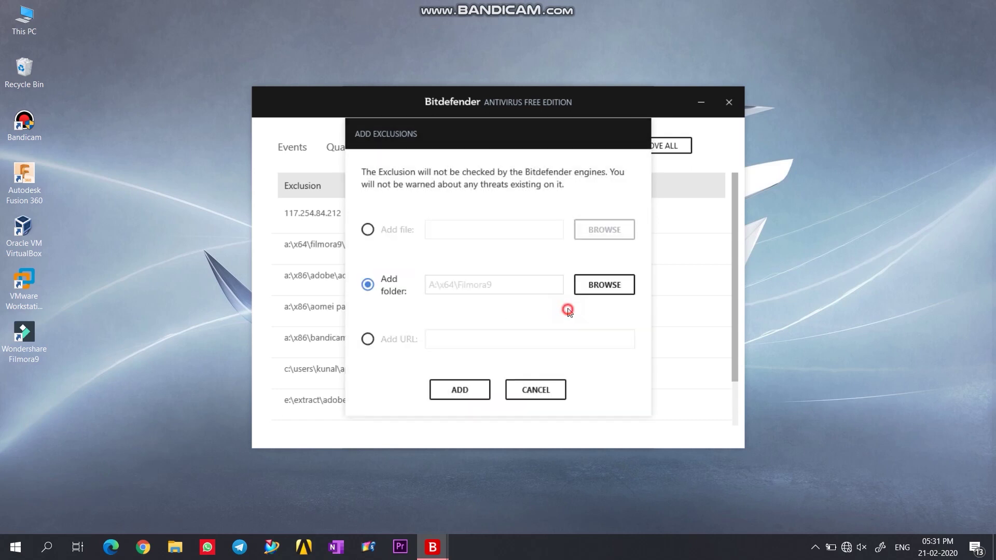
left_click(557, 387)
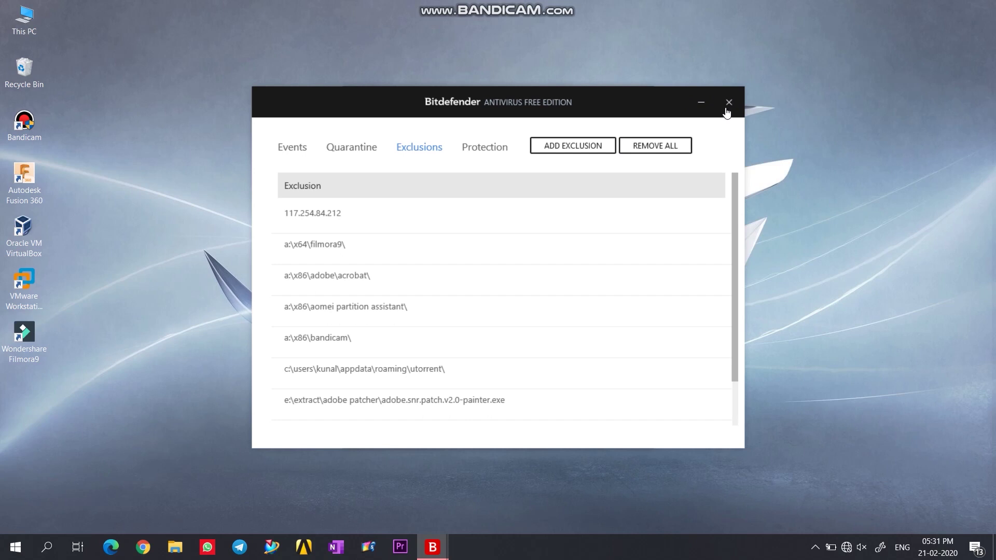
scroll(538, 296, "down", 1)
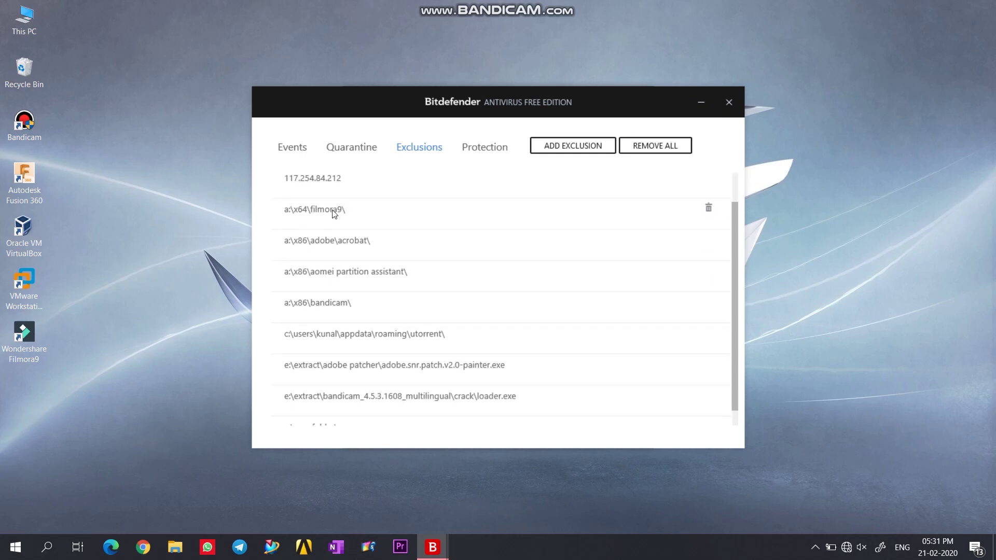
Return to the Bitdefender dashboard, start a system scan, then stop it.
left_click(728, 103)
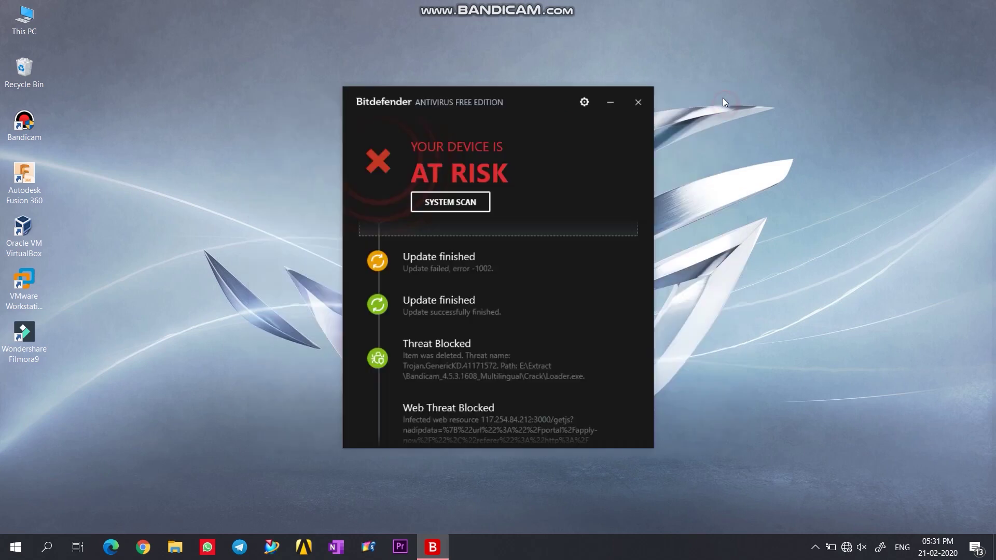
left_click(453, 204)
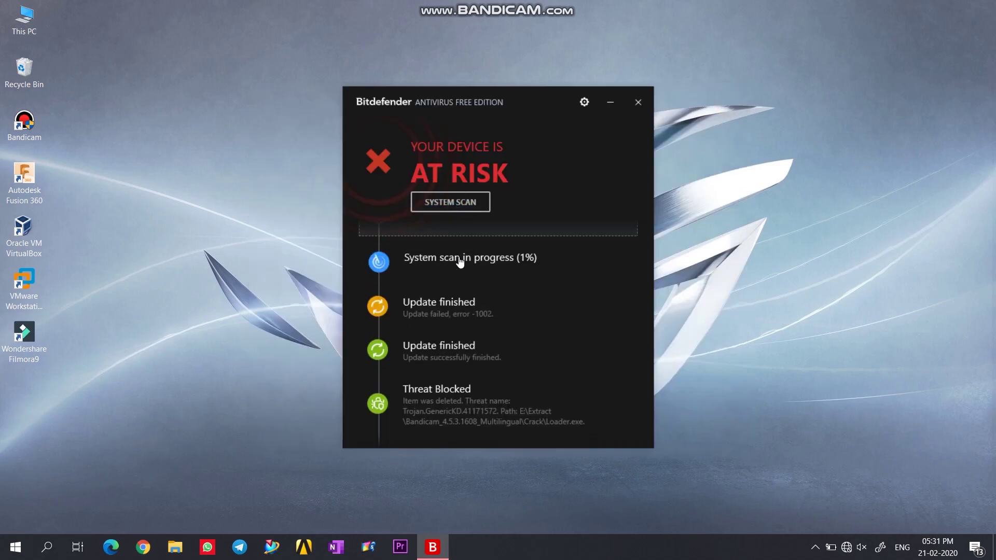
left_click(489, 405)
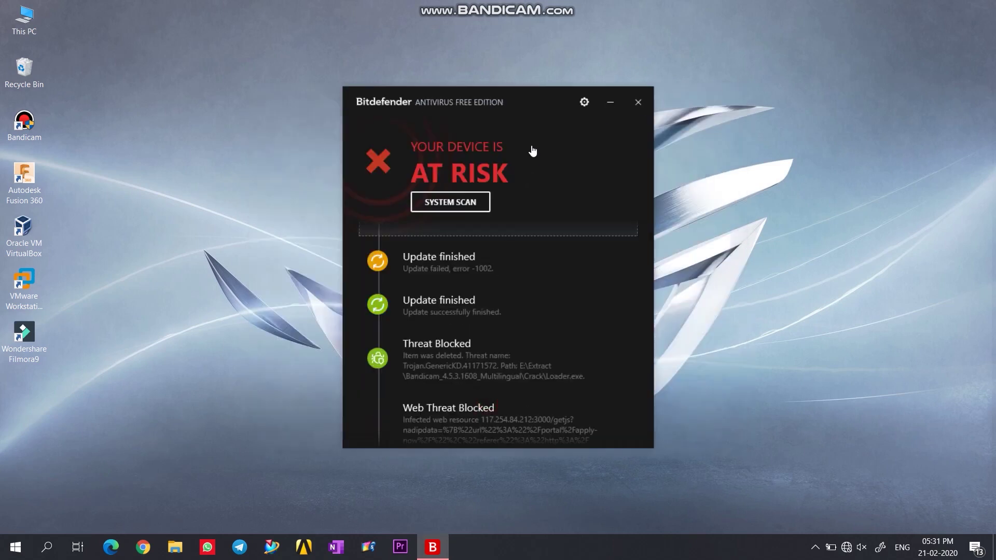
Switch Protection Shield back on and close the settings.
left_click(585, 101)
left_click(599, 185)
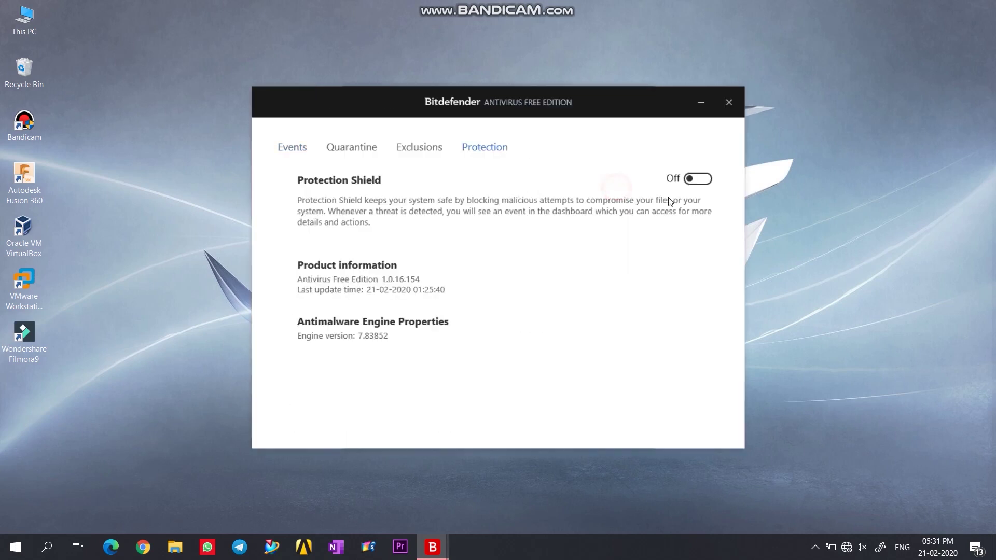
left_click(697, 178)
left_click(728, 102)
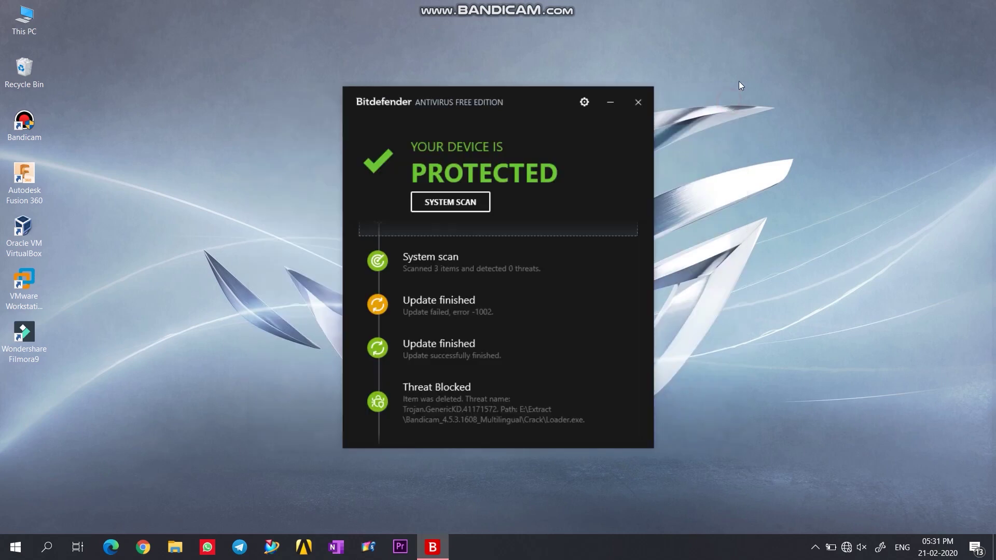
Close Bitdefender, relaunch Filmora9 from its desktop shortcut, and dismiss the offline error.
left_click(637, 102)
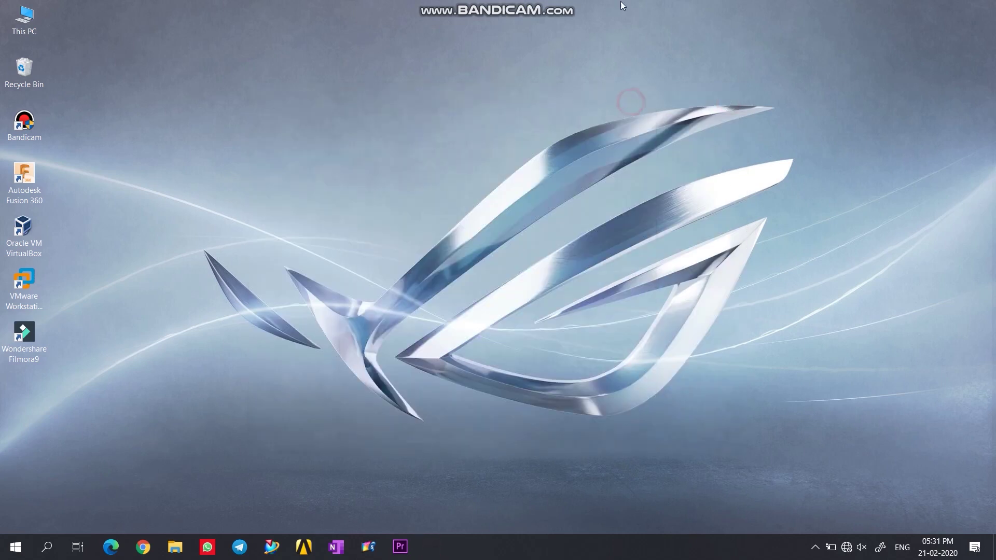
double_click(24, 342)
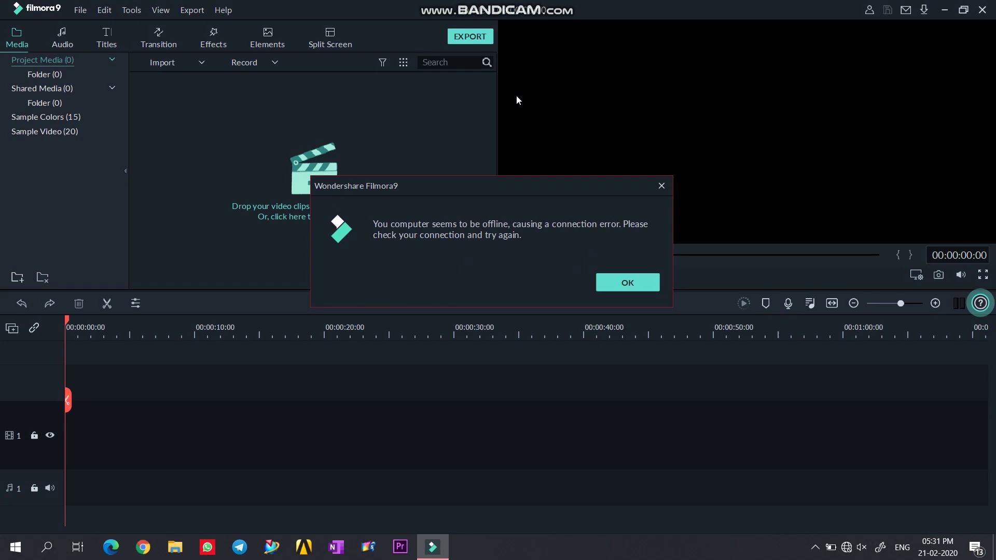
left_click(653, 280)
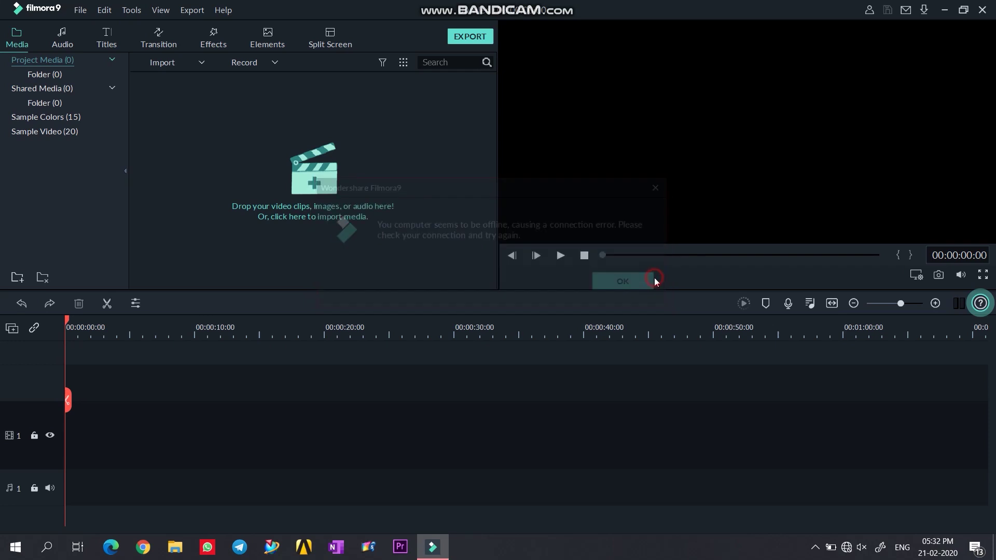
Try turning Wi-Fi back on from the tray network panel, then close the panel.
left_click(847, 547)
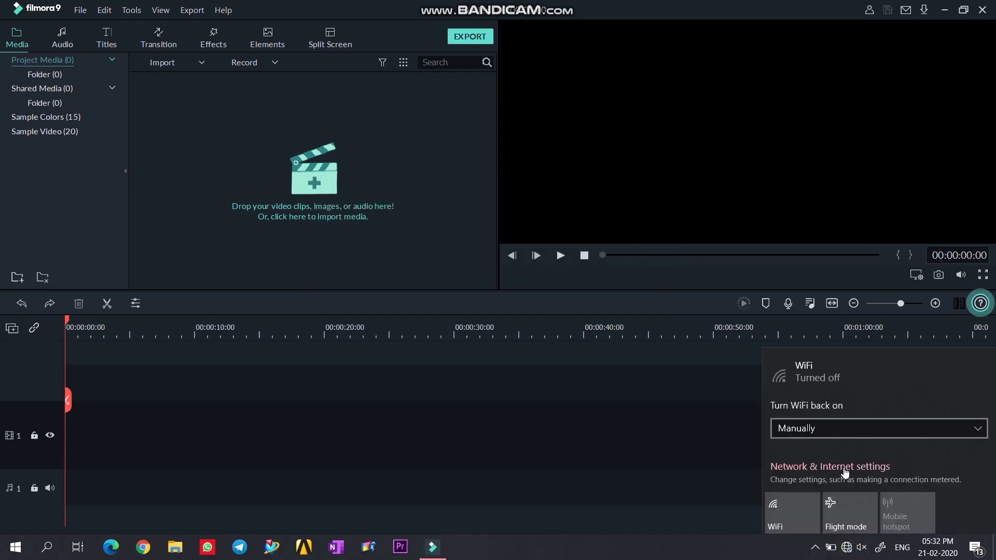
left_click(787, 514)
left_click(623, 462)
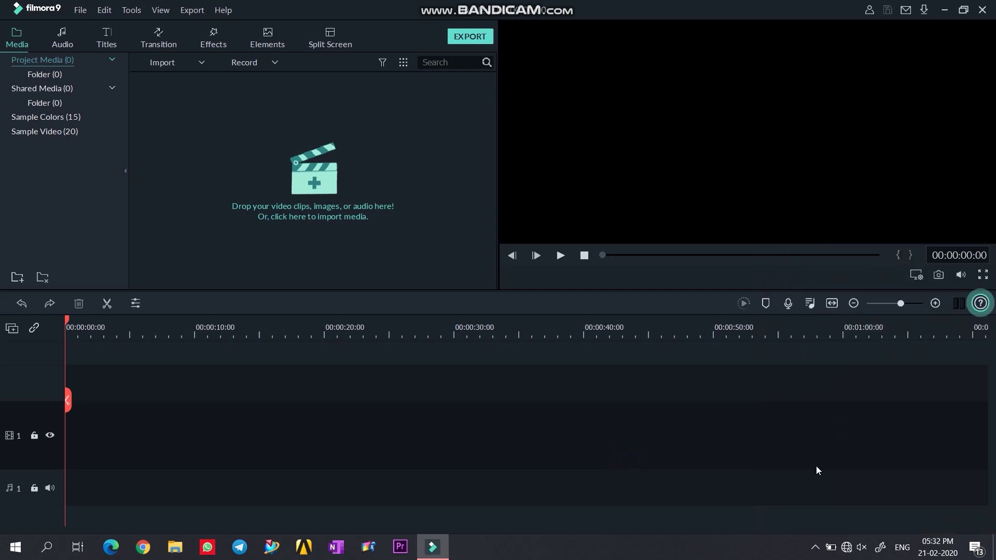